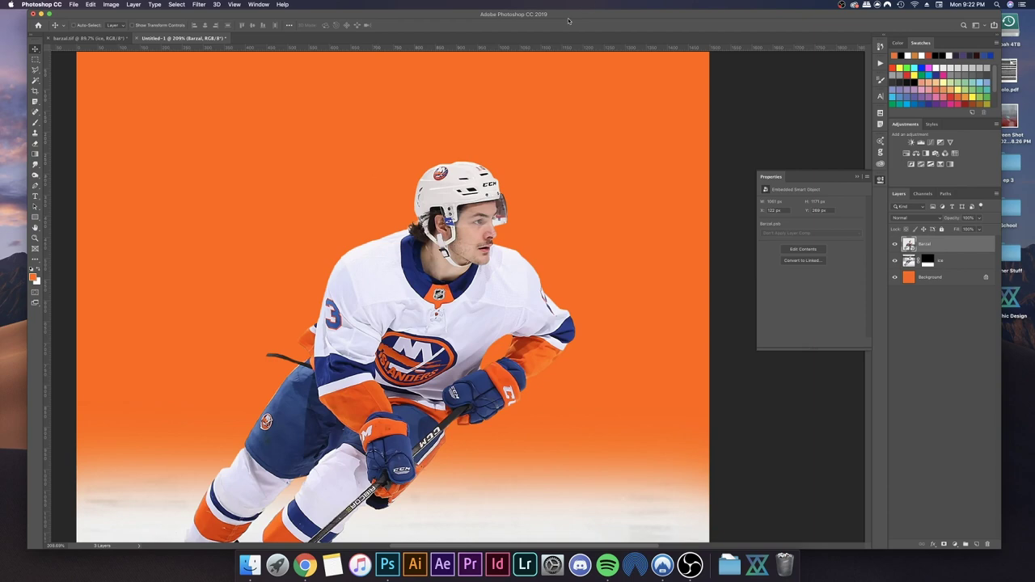
Examine the player's helmet visor up close and in the context of the whole composition
key(l)
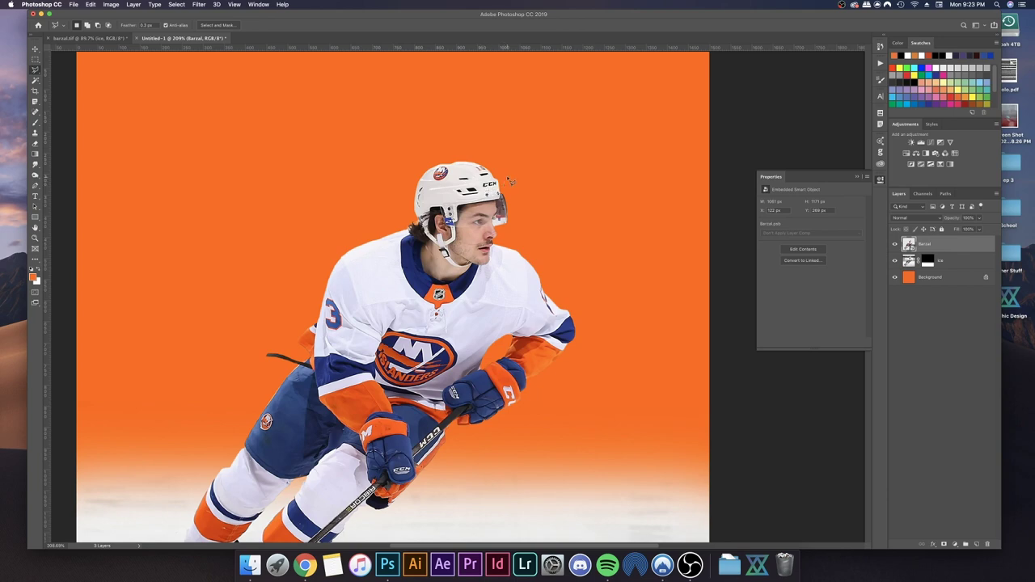
scroll(507, 179, down, 5)
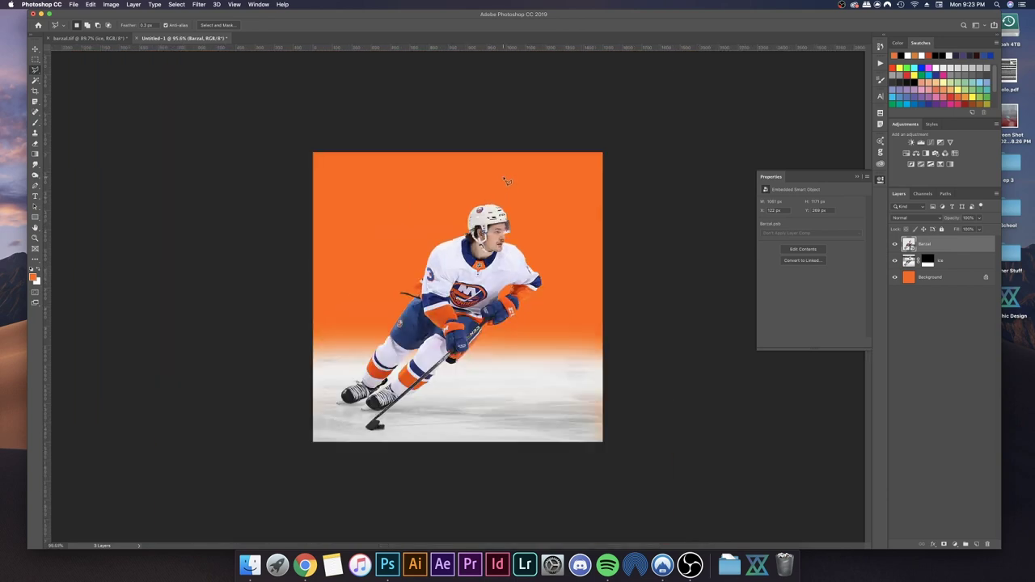
scroll(507, 179, up, 5)
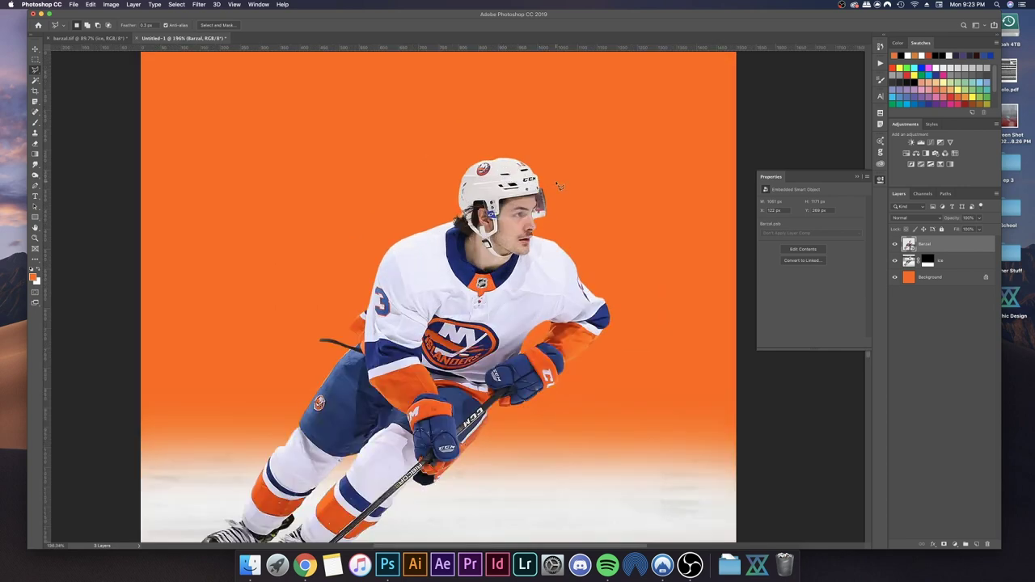
scroll(553, 187, up, 1)
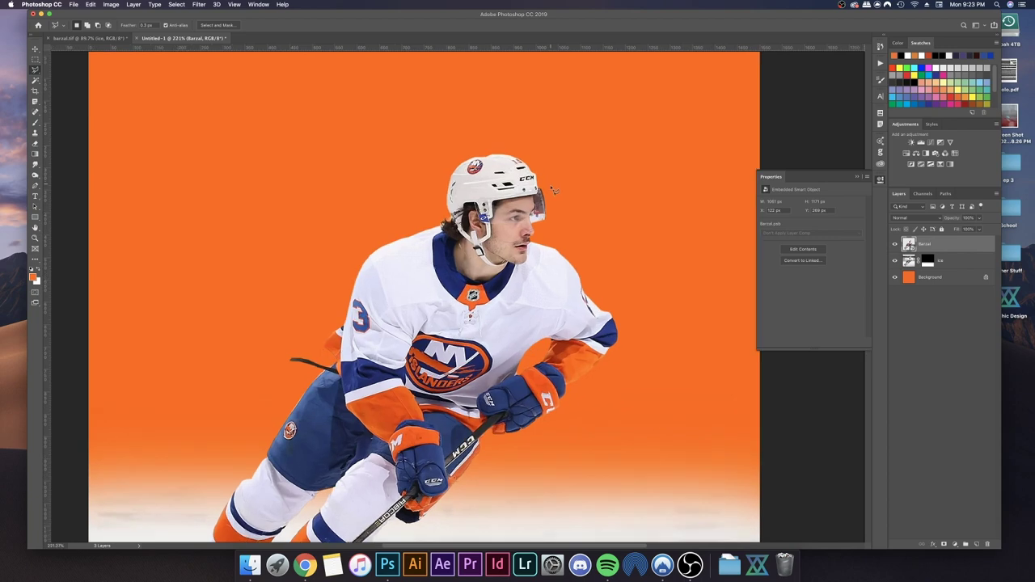
scroll(552, 189, down, 3)
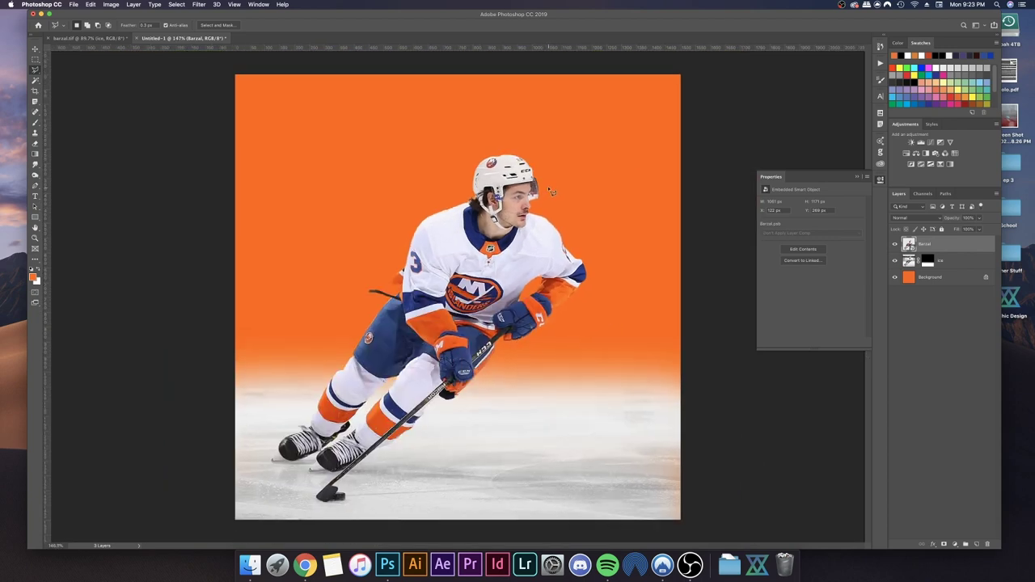
scroll(551, 191, down, 1)
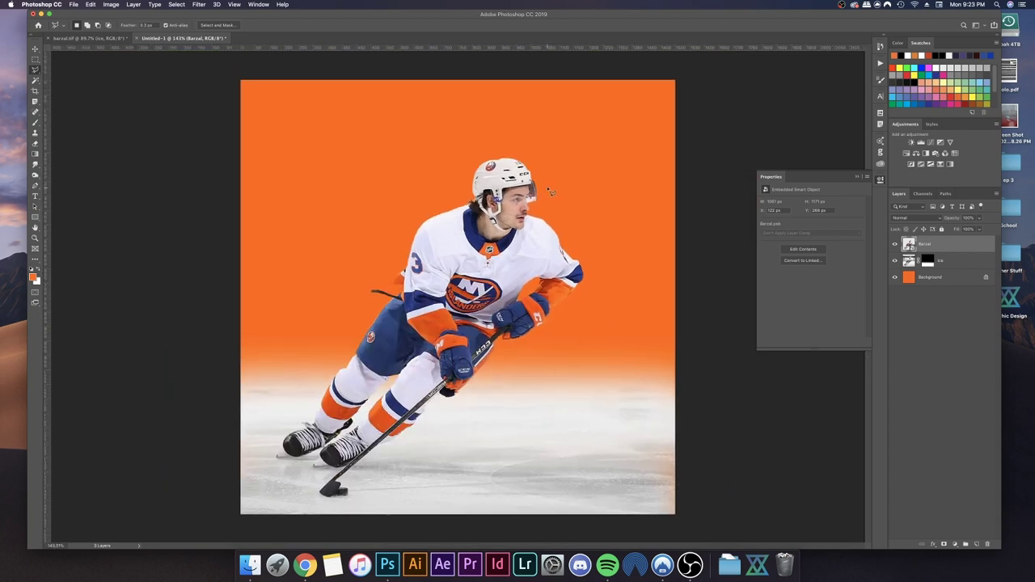
scroll(538, 173, up, 1)
scroll(540, 168, down, 1)
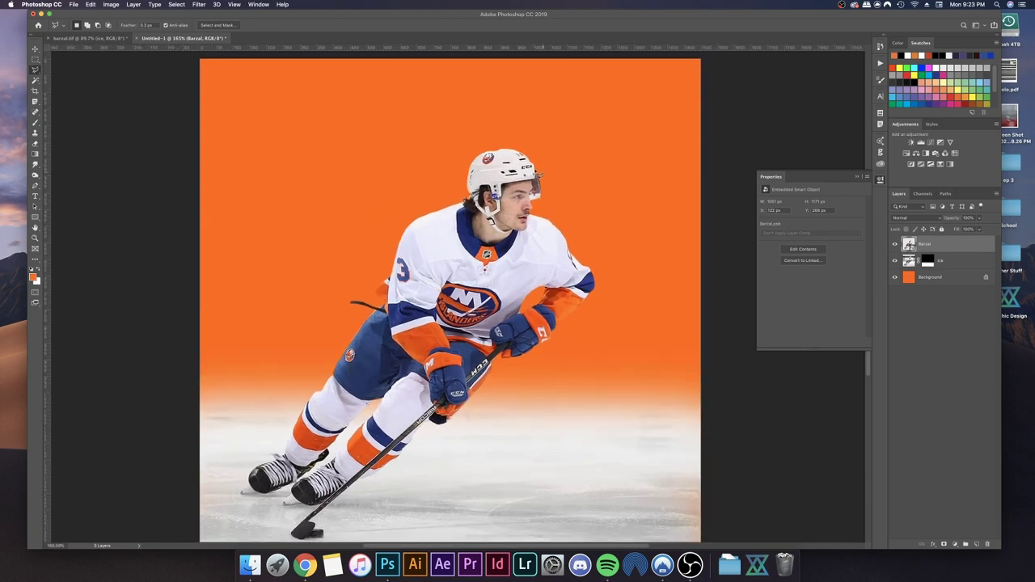
scroll(542, 166, up, 5)
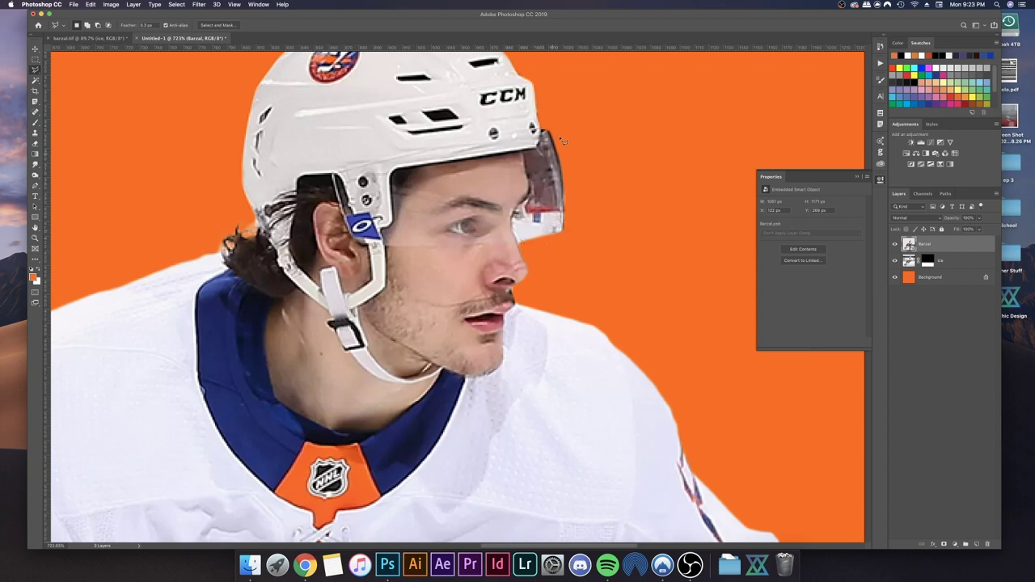
scroll(533, 187, down, 3)
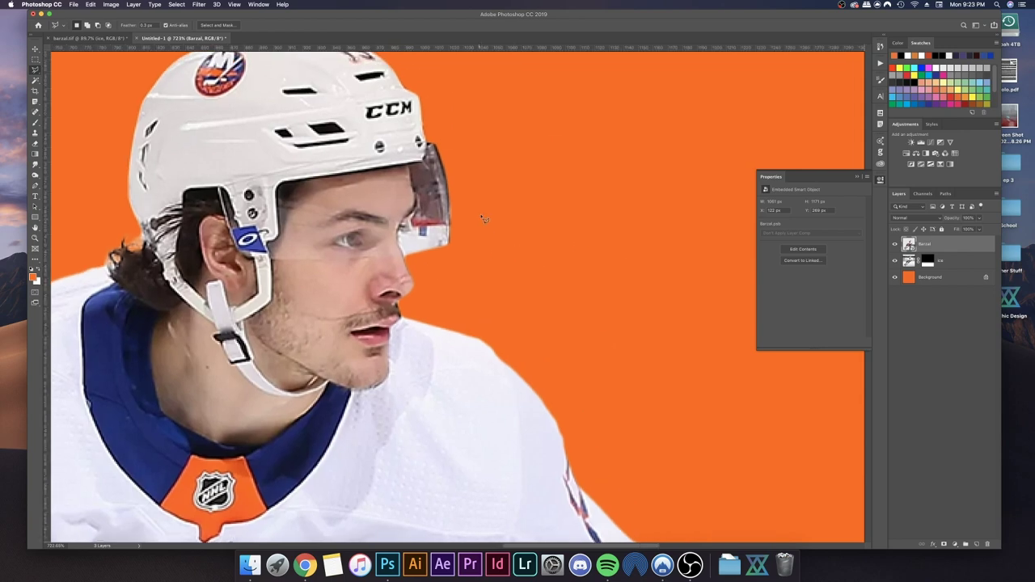
scroll(534, 277, up, 2)
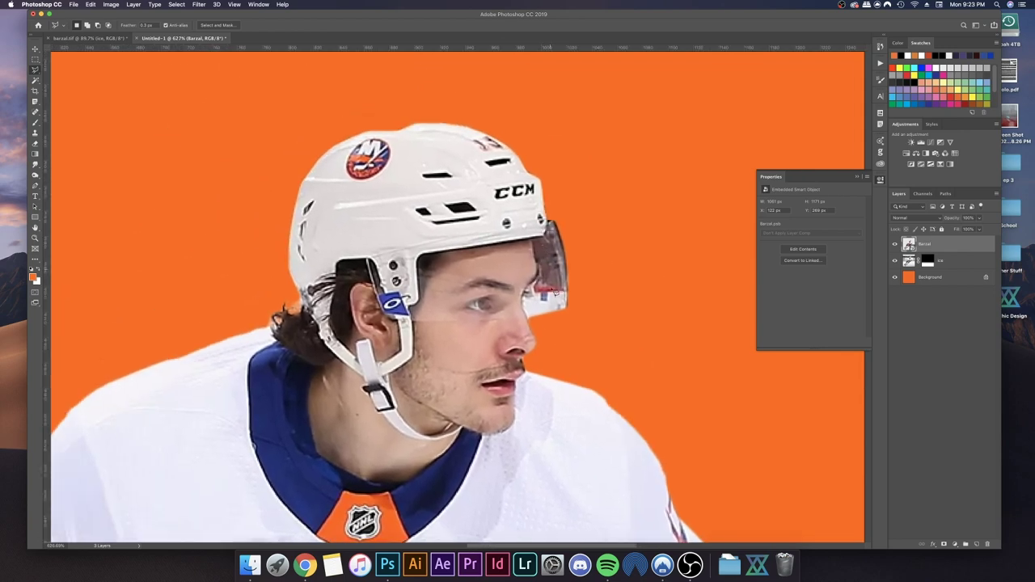
scroll(543, 233, up, 1)
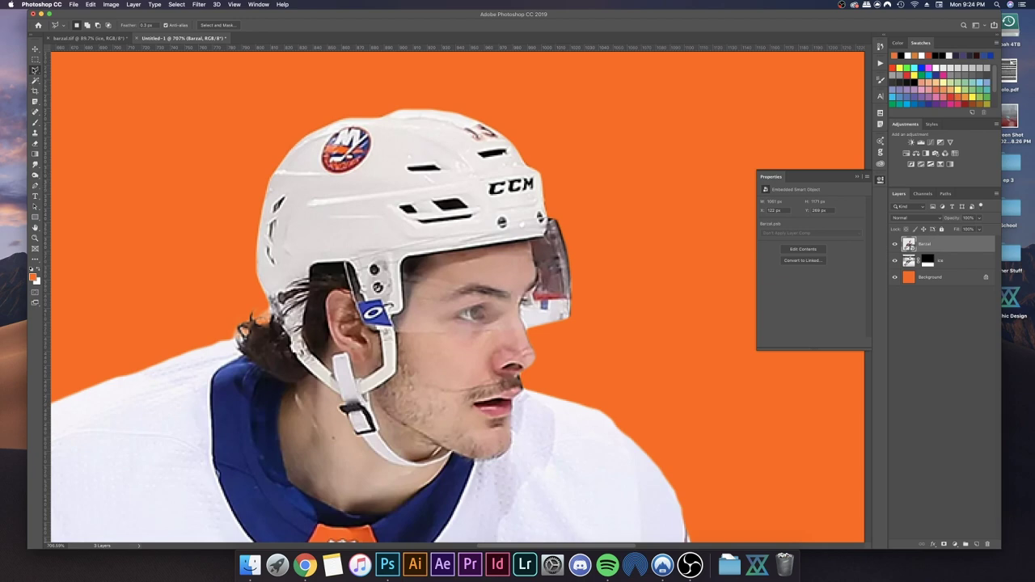
Select the part of the visor extending beyond the face with the Polygonal Lasso, following the helmet brim, forehead and nose bridge
click(37, 80)
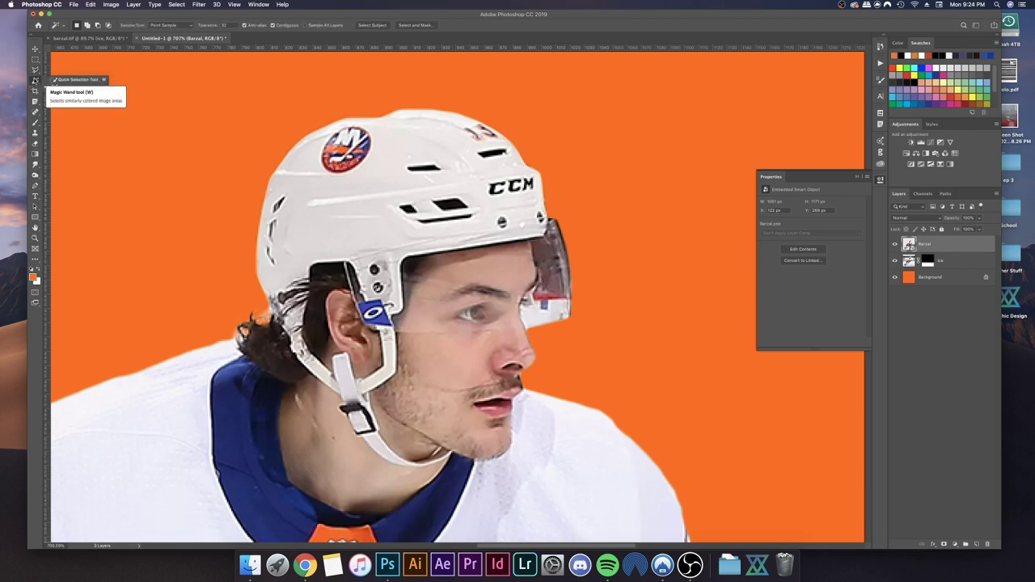
click(53, 80)
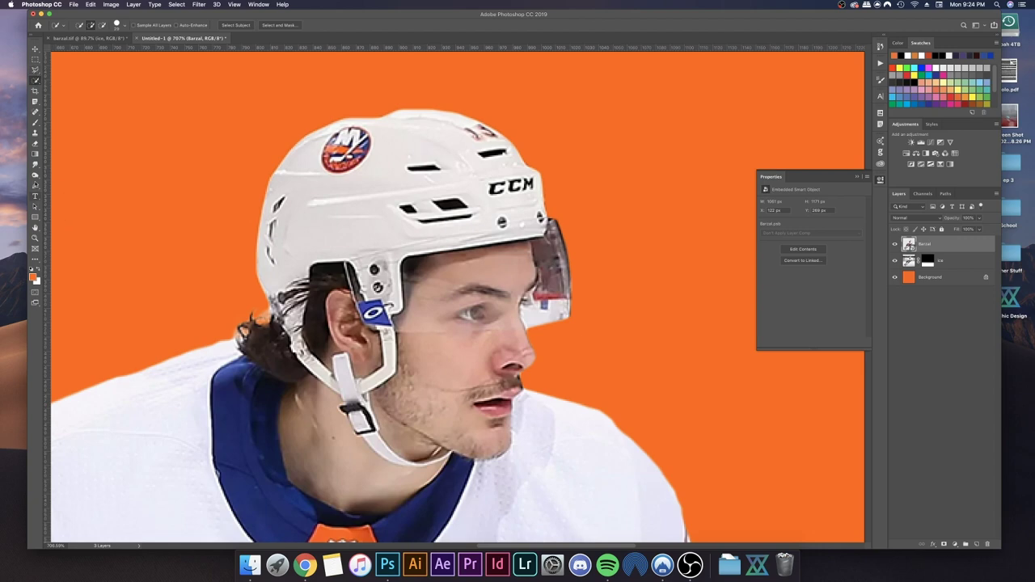
click(35, 71)
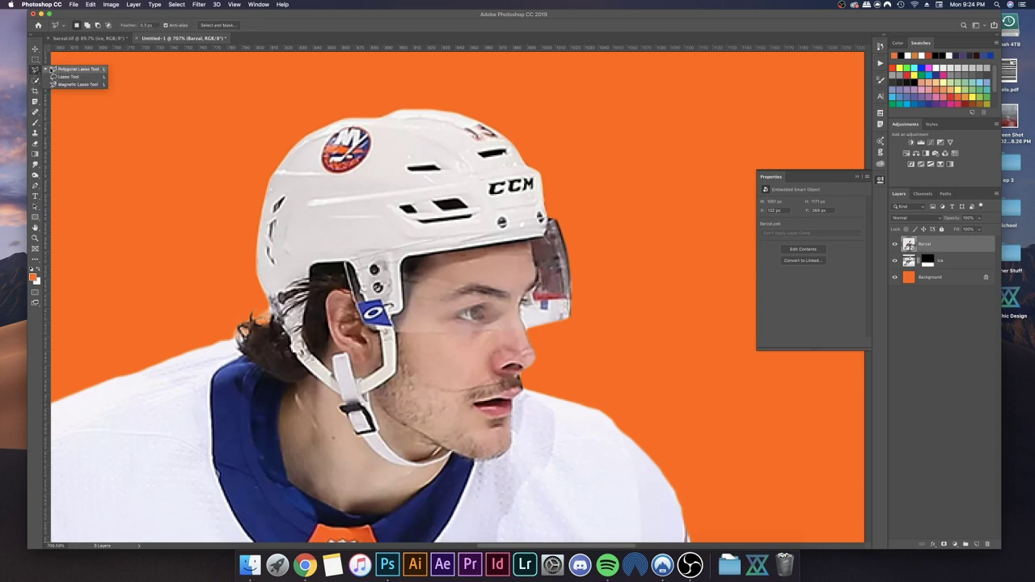
click(74, 69)
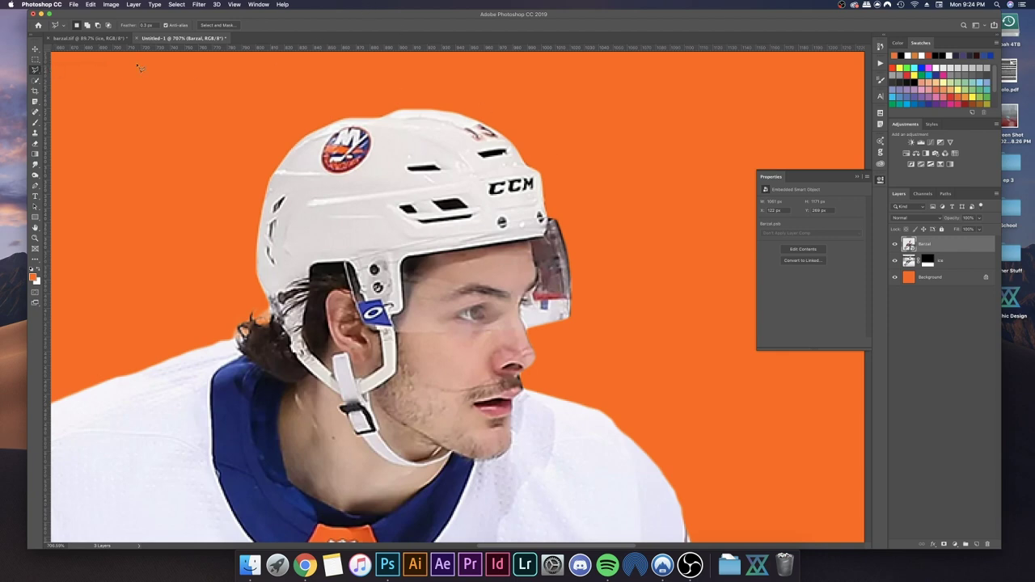
click(588, 190)
click(527, 329)
click(568, 340)
double_click(624, 269)
Inspect the edge of the visor selection up close and against the whole head
scroll(527, 299, up, 5)
key(Tab)
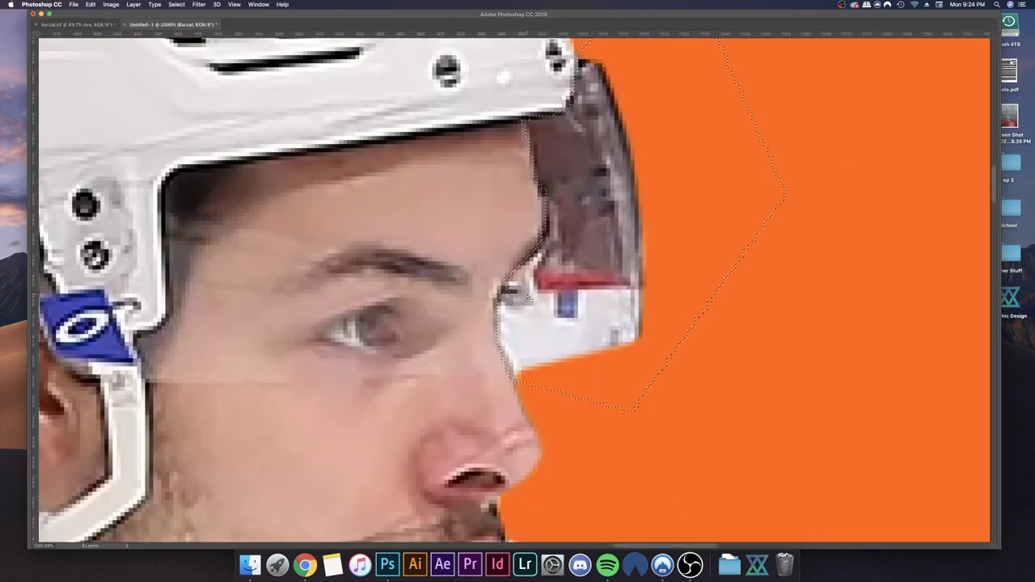
key(q)
scroll(527, 299, up, 3)
scroll(527, 299, down, 6)
key(q)
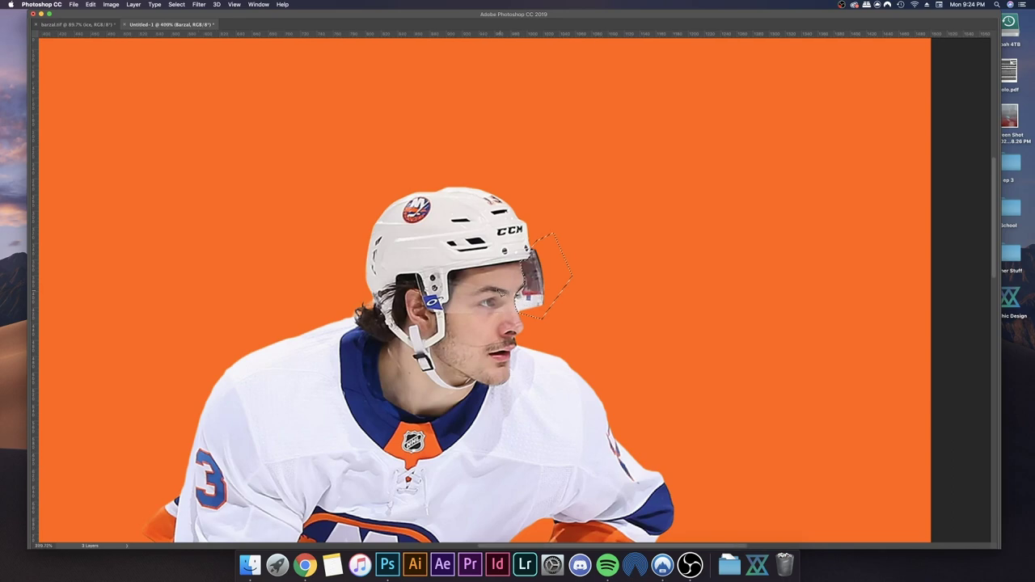
key(Tab)
scroll(490, 286, up, 3)
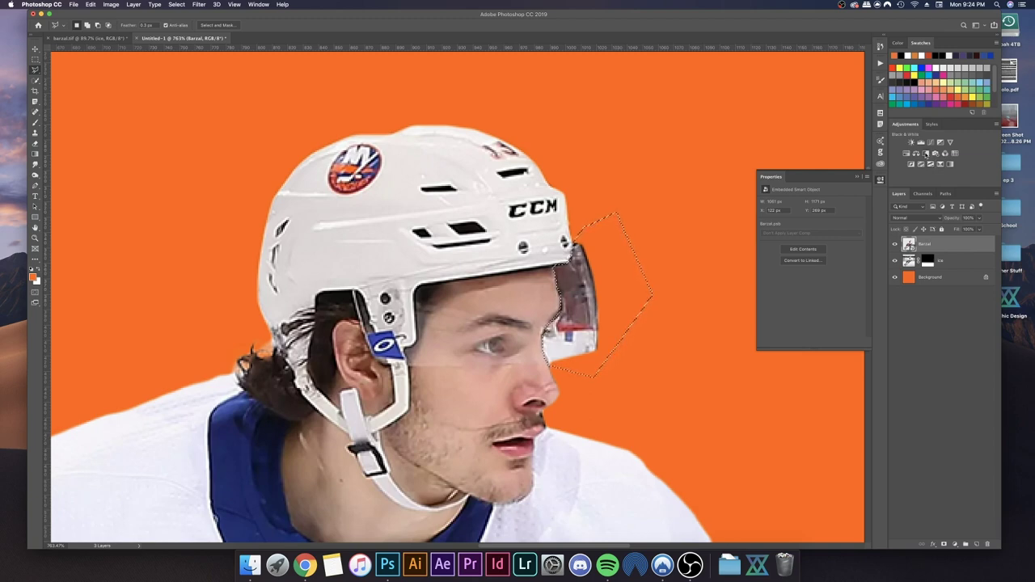
Desaturate the selected visor with a Black & White adjustment layer clipped to the player layer
click(925, 153)
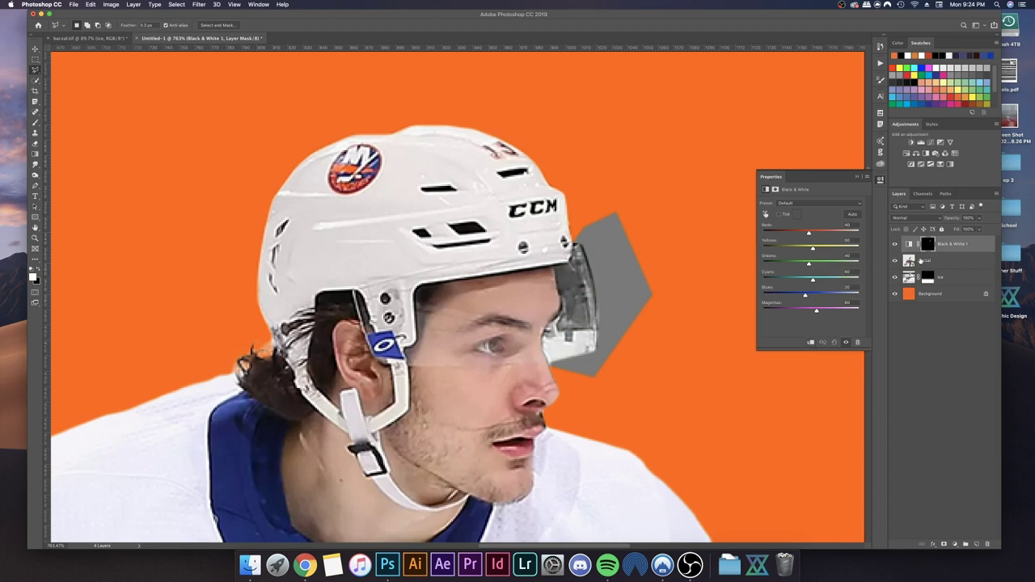
click(811, 343)
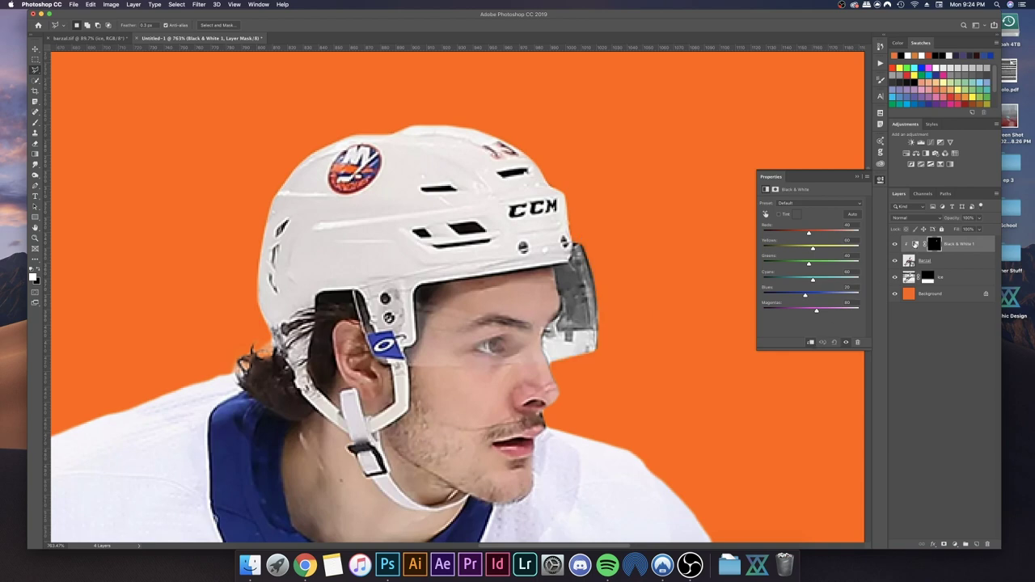
scroll(564, 289, down, 3)
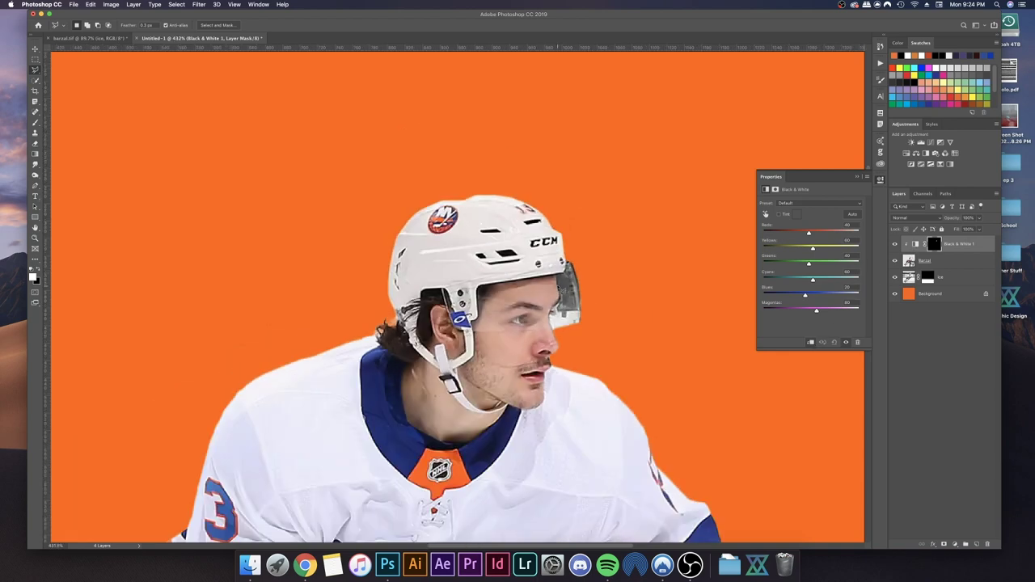
scroll(558, 322, up, 4)
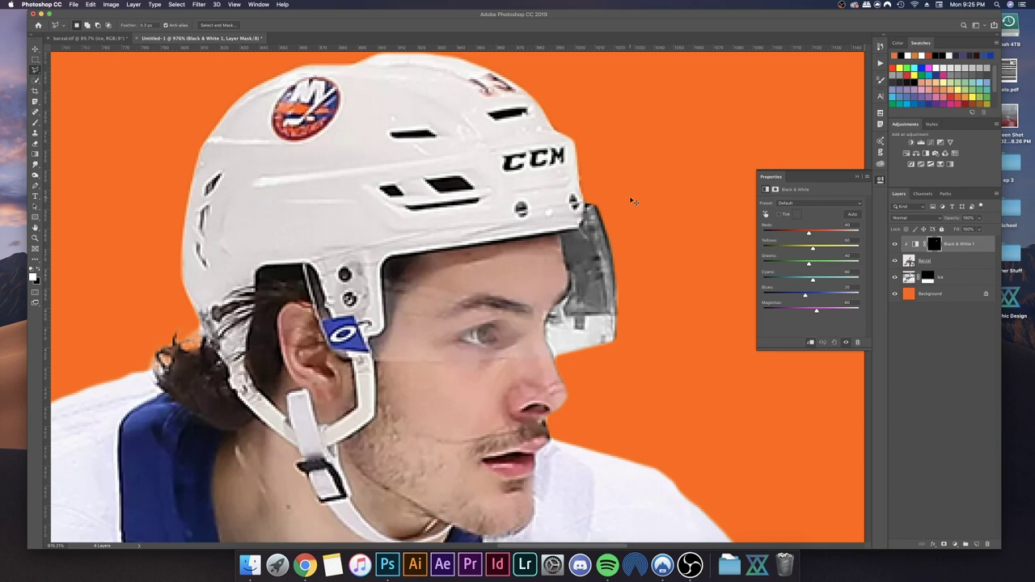
Load the visor selection from the Black & White mask and add a mask to the player layer that hides that area
super+click(934, 244)
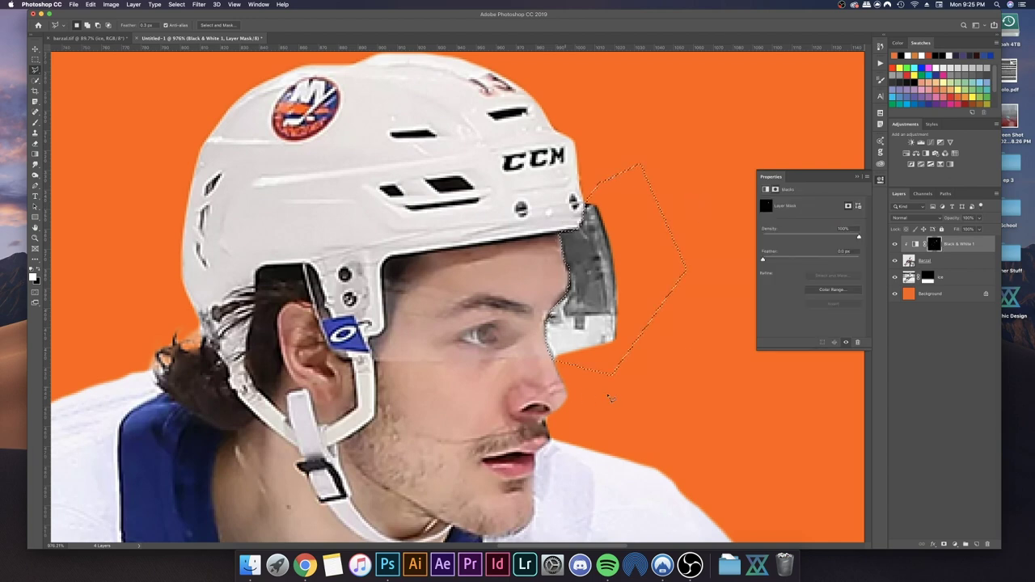
click(944, 261)
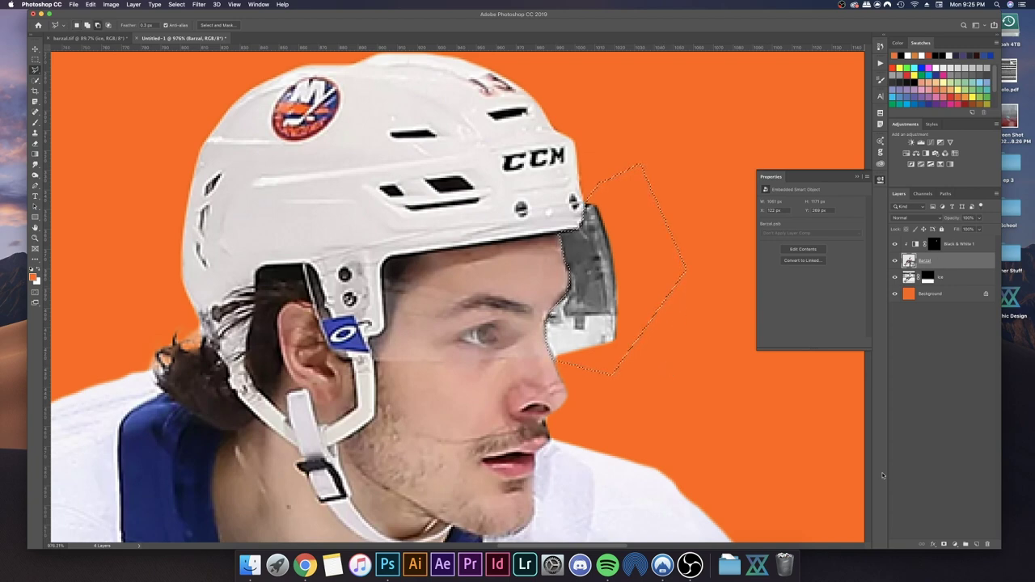
click(944, 546)
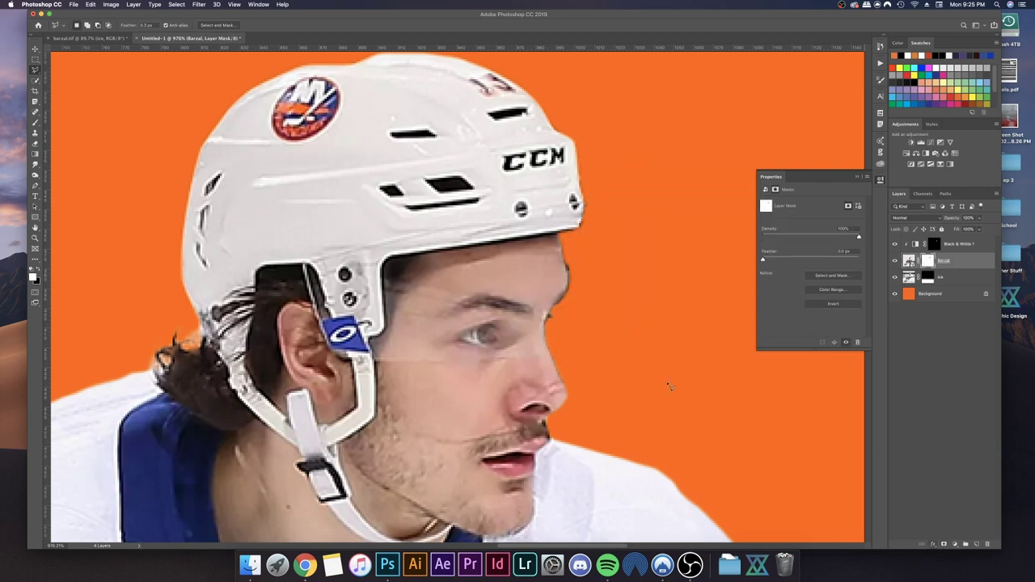
Examine the player's head with the visor masked out, both in the full composition and up close
scroll(556, 302, down, 5)
scroll(556, 300, down, 5)
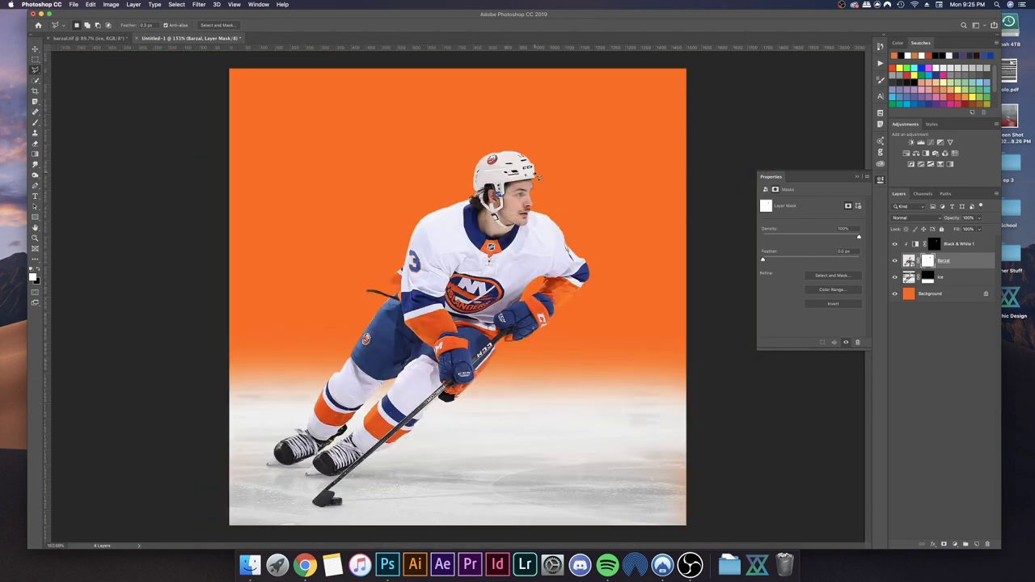
scroll(509, 174, up, 1)
scroll(517, 160, up, 4)
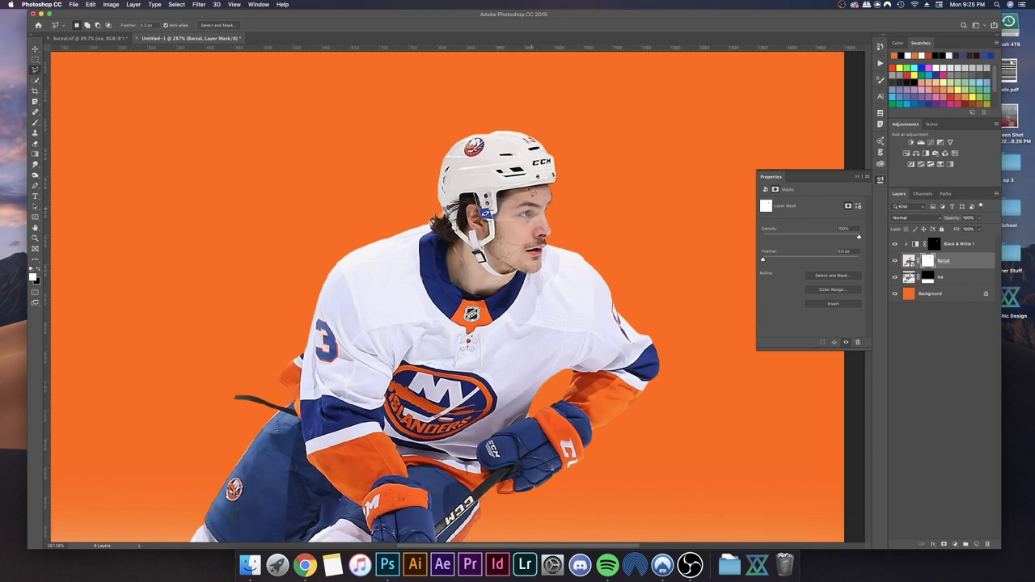
scroll(531, 202, up, 3)
scroll(566, 194, up, 2)
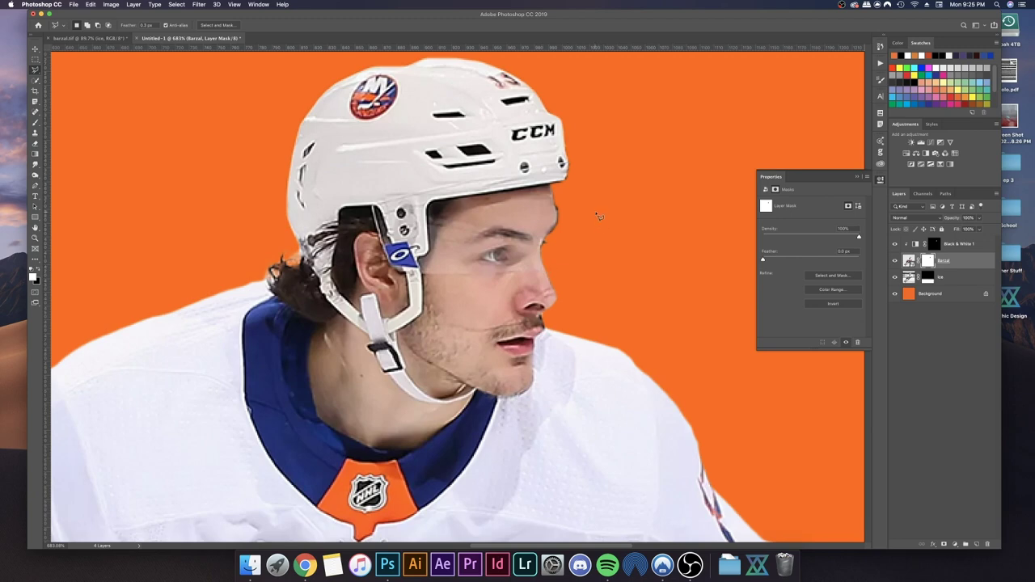
scroll(595, 226, down, 3)
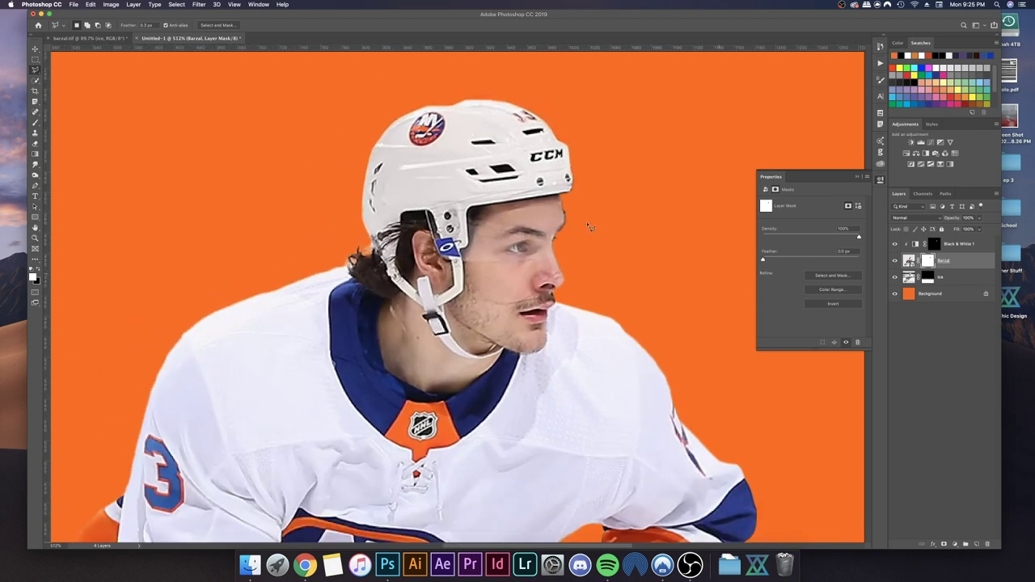
scroll(571, 226, up, 1)
scroll(572, 227, up, 2)
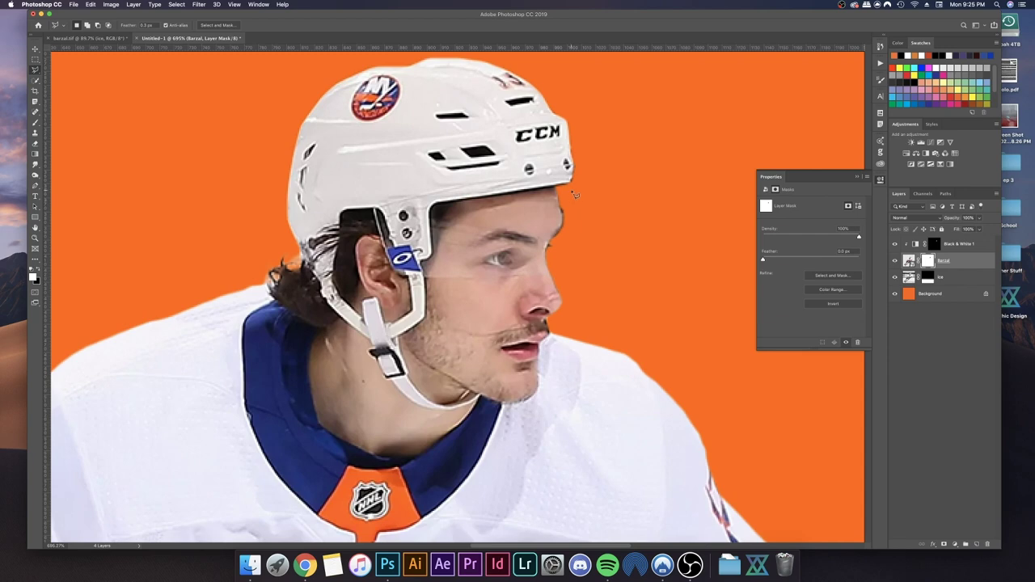
View the player layer's mask on its own to inspect the hidden visor area, and return to the normal image
alt+click(927, 260)
scroll(499, 258, down, 4)
scroll(499, 258, down, 4)
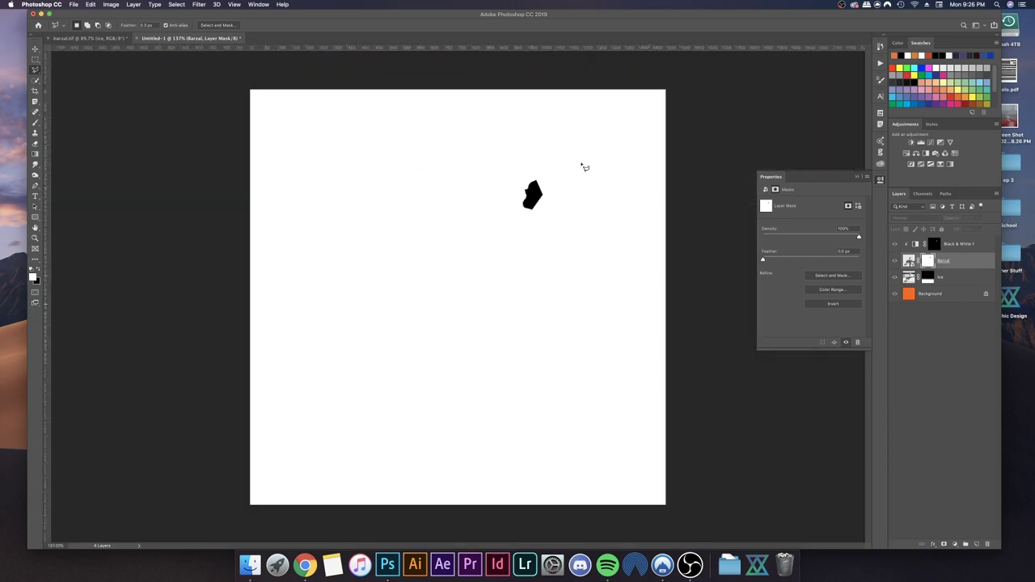
scroll(545, 173, up, 3)
scroll(496, 229, down, 3)
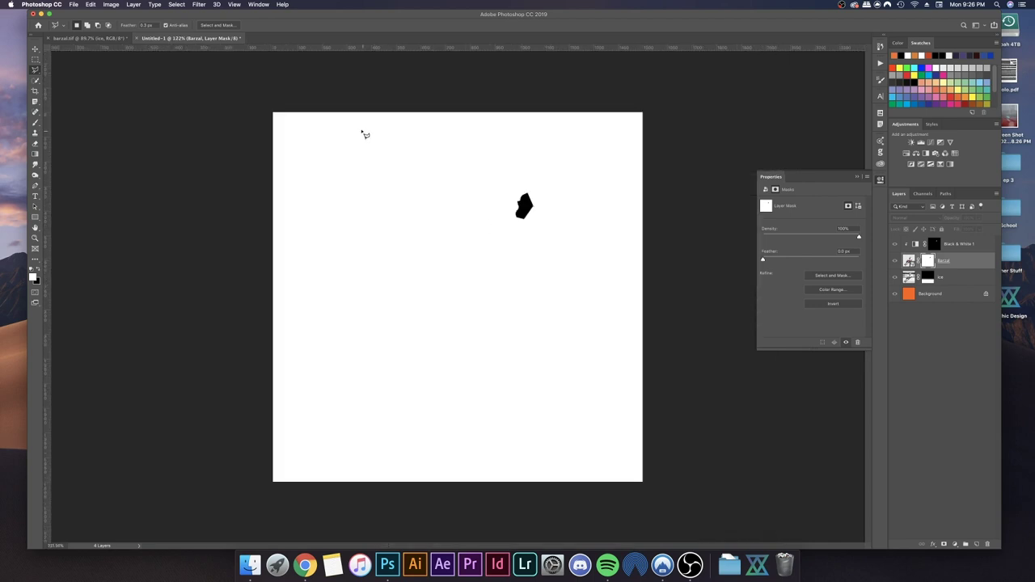
scroll(498, 170, up, 4)
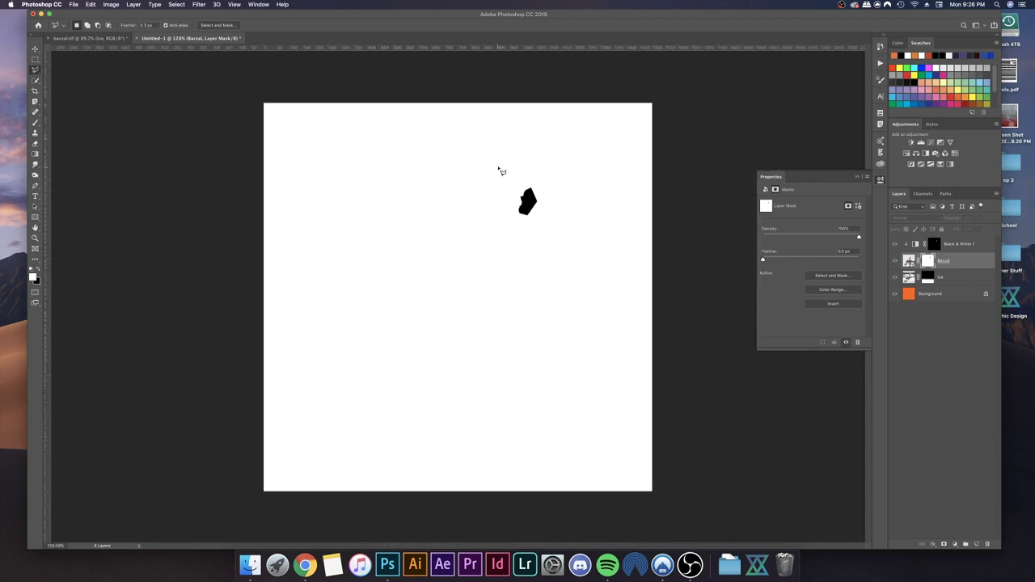
scroll(563, 188, up, 2)
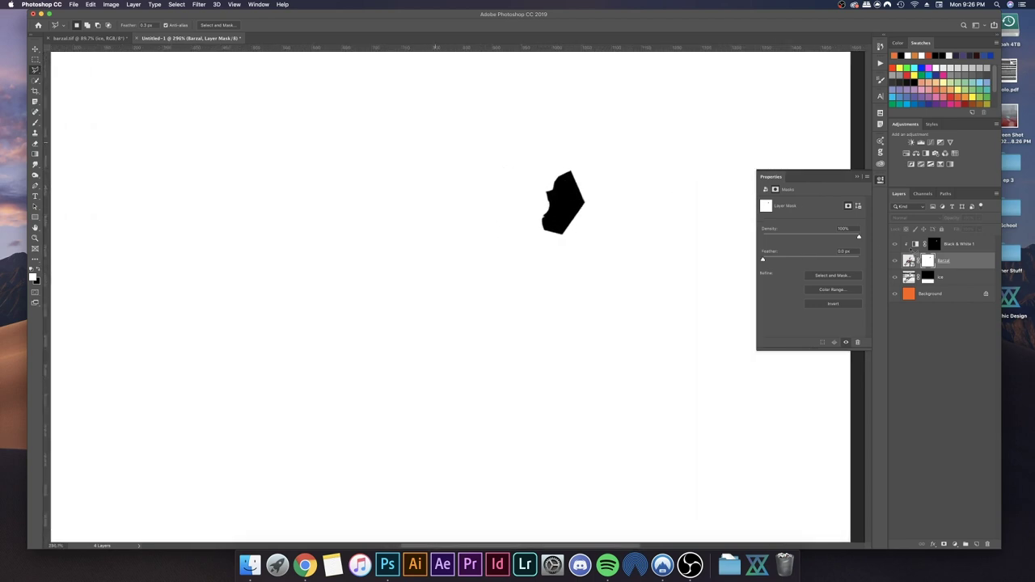
alt+click(927, 260)
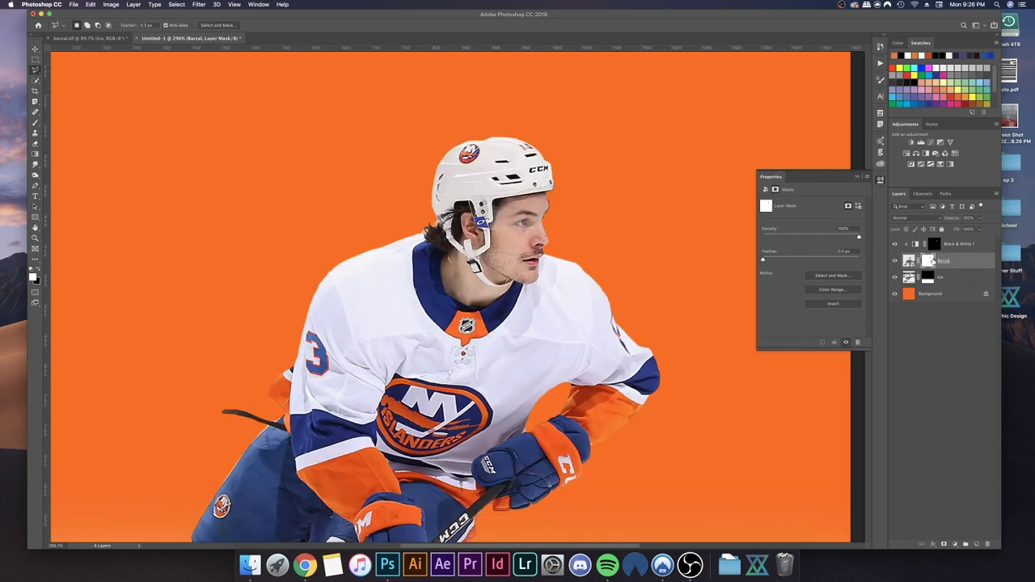
Open the Levels adjustment on the player layer's mask and move its dialog clear of the player
scroll(527, 214, up, 1)
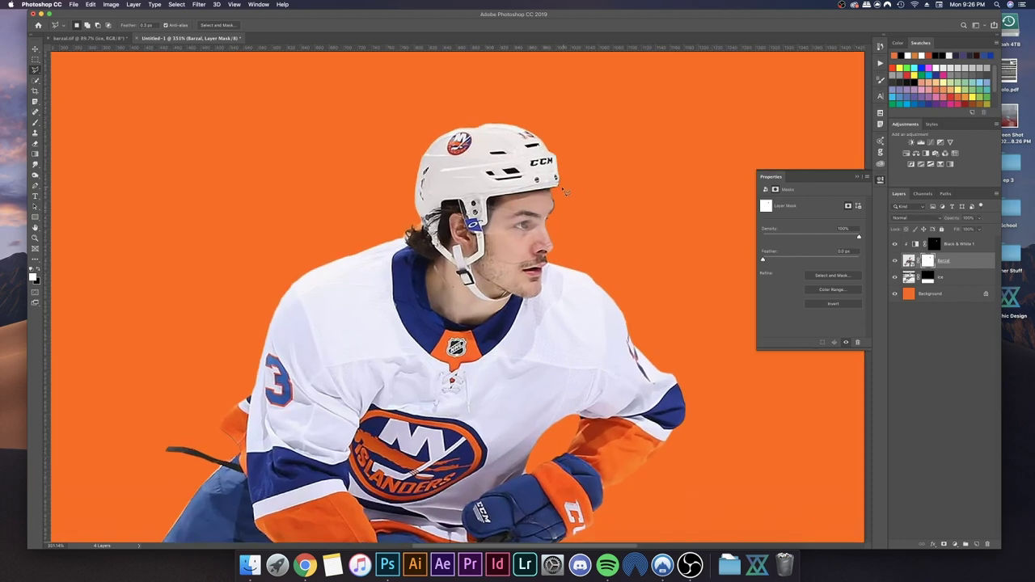
alt+click(928, 264)
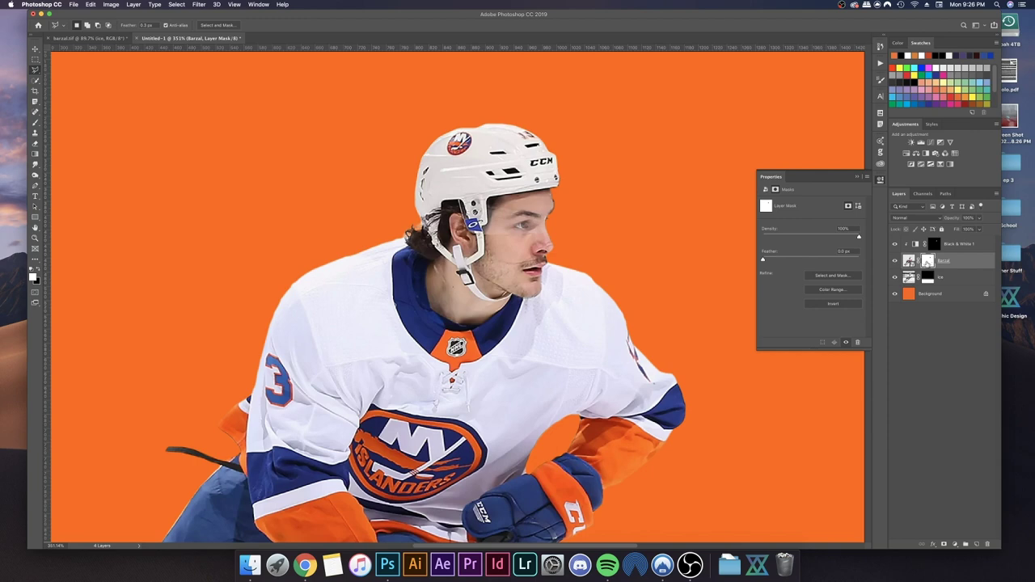
key(super+l)
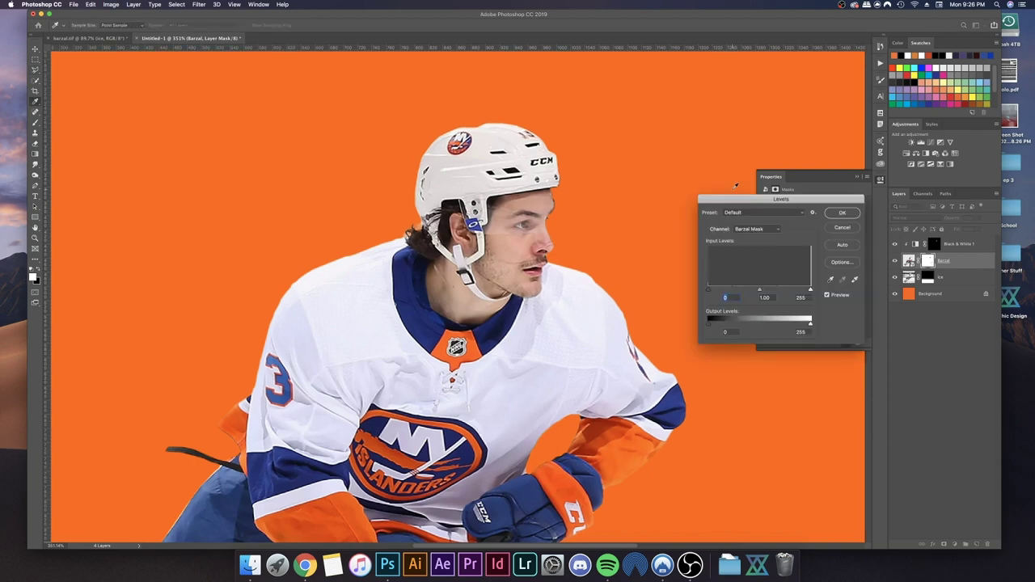
drag(736, 197, 637, 98)
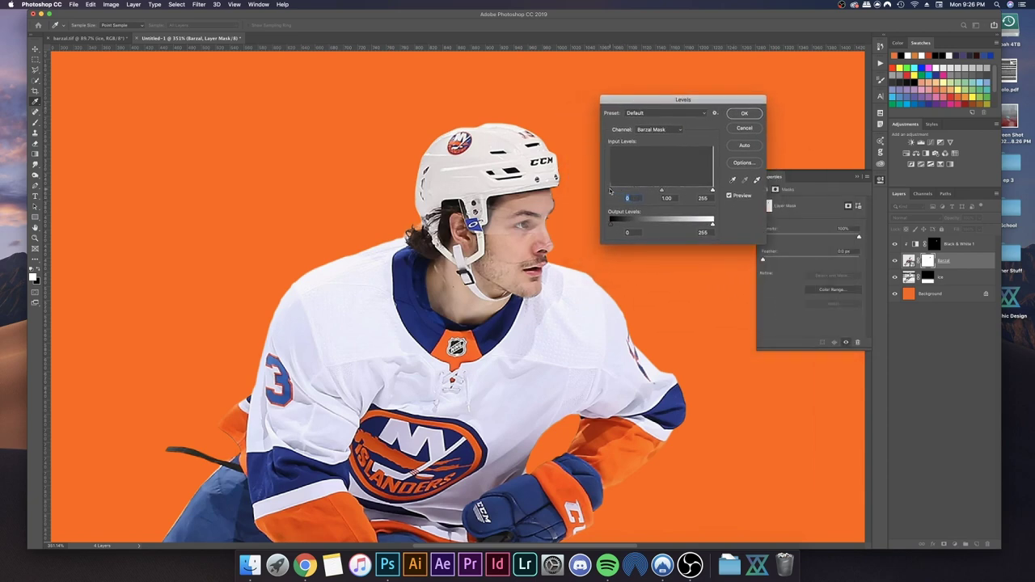
Try adjusting the mask's black, white and midtone input levels, and undo the midtone change
mouse_move(610, 191)
mouse_down()
mouse_move(637, 190)
mouse_move(591, 191)
mouse_up()
mouse_move(712, 191)
mouse_down()
mouse_move(689, 192)
mouse_move(718, 192)
mouse_up()
click(712, 191)
mouse_move(662, 191)
mouse_down()
mouse_move(642, 191)
mouse_move(670, 191)
mouse_up()
key(super+z)
Raise the mask's black output level to about 115 so the visor area is partly transparent, and apply Levels
click(712, 224)
mouse_move(711, 226)
mouse_down()
mouse_move(641, 225)
mouse_move(725, 221)
mouse_up()
drag(612, 227, 606, 228)
drag(608, 226, 655, 226)
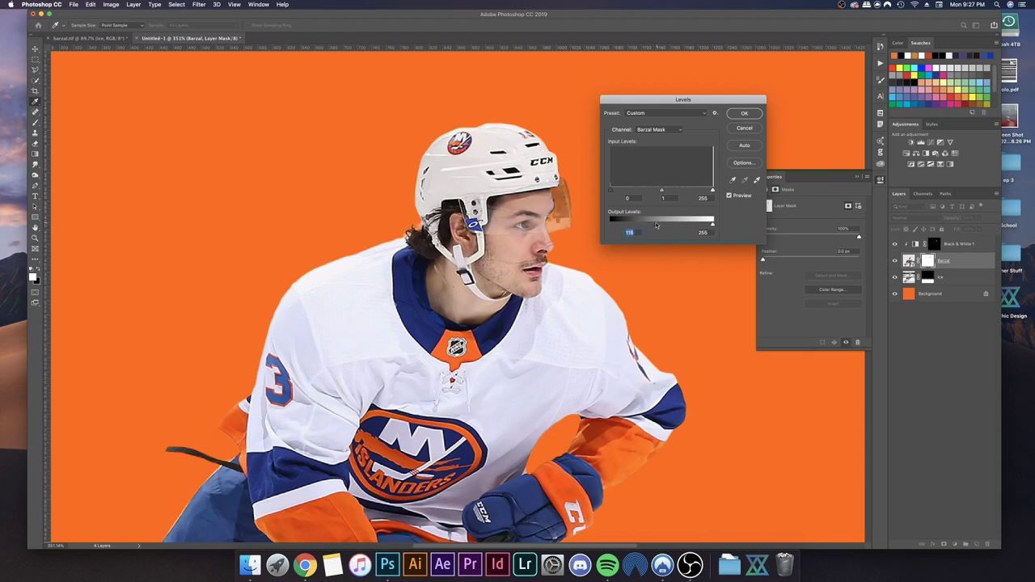
scroll(553, 228, down, 5)
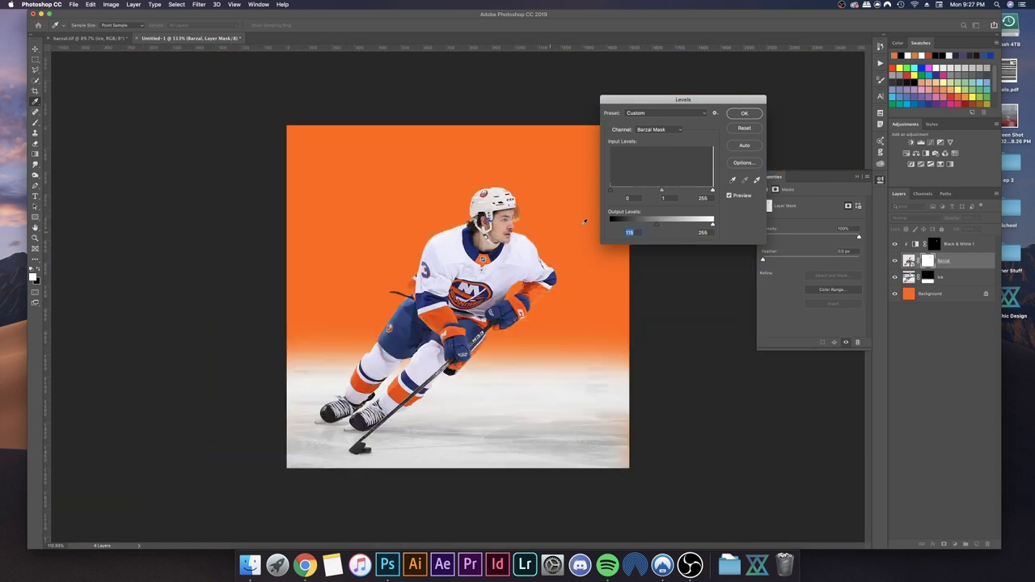
mouse_move(657, 225)
mouse_down()
mouse_move(646, 228)
mouse_move(659, 230)
mouse_up()
click(745, 114)
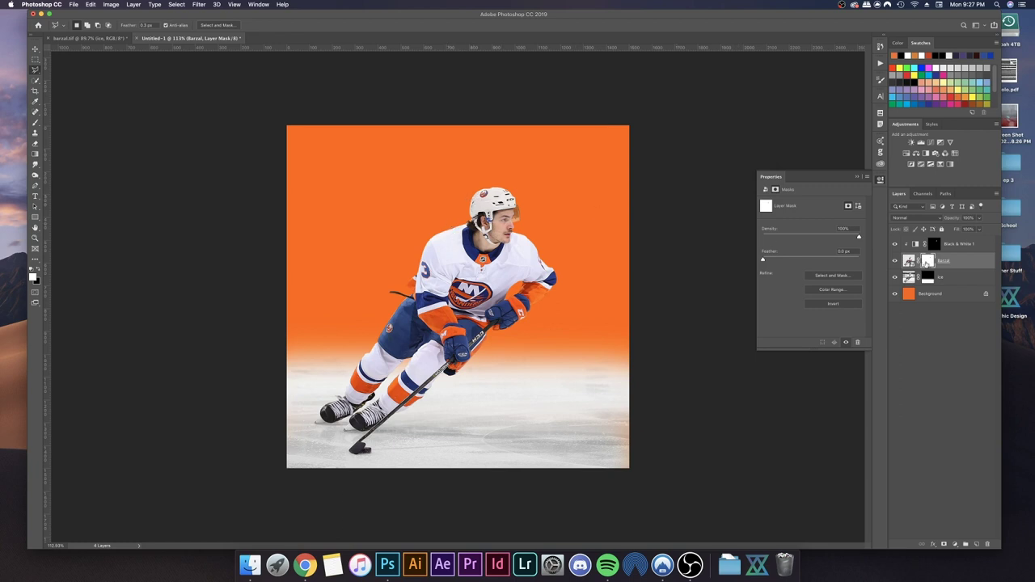
Compare the visor with the player layer's mask disabled and enabled, both up close and in the wider composition
click(845, 342)
click(846, 342)
scroll(481, 205, up, 5)
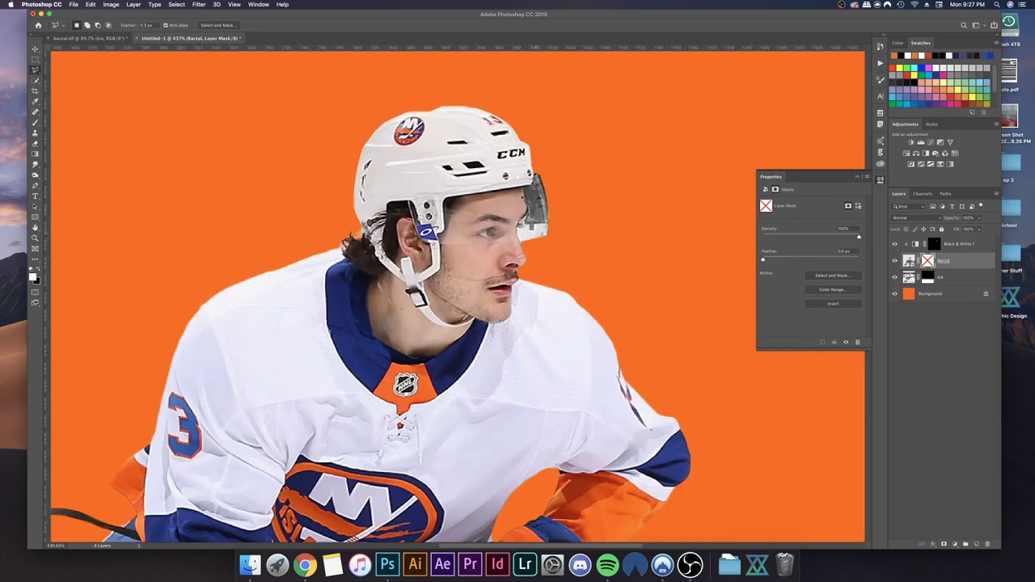
scroll(544, 225, down, 1)
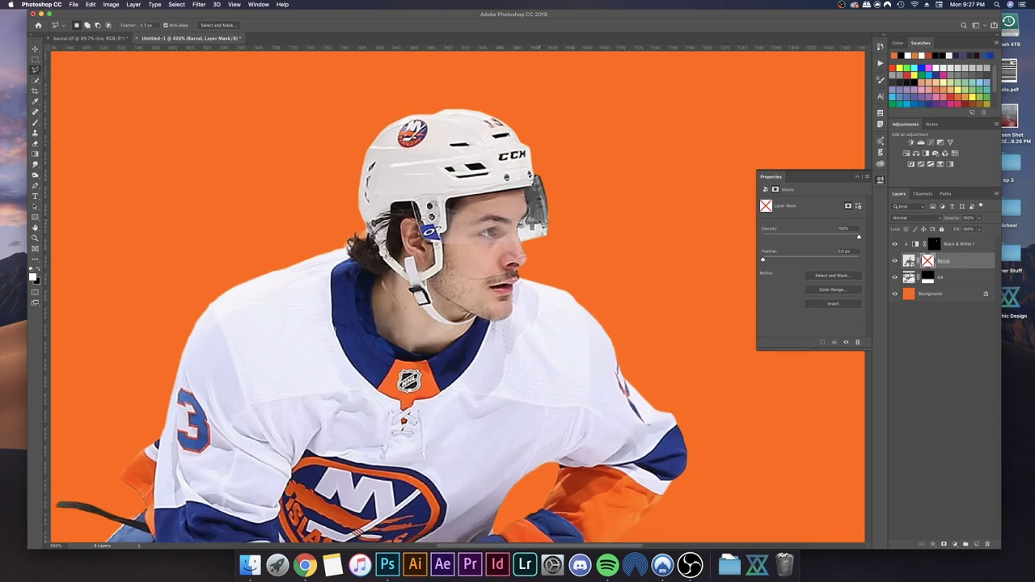
scroll(543, 224, down, 2)
scroll(543, 224, down, 4)
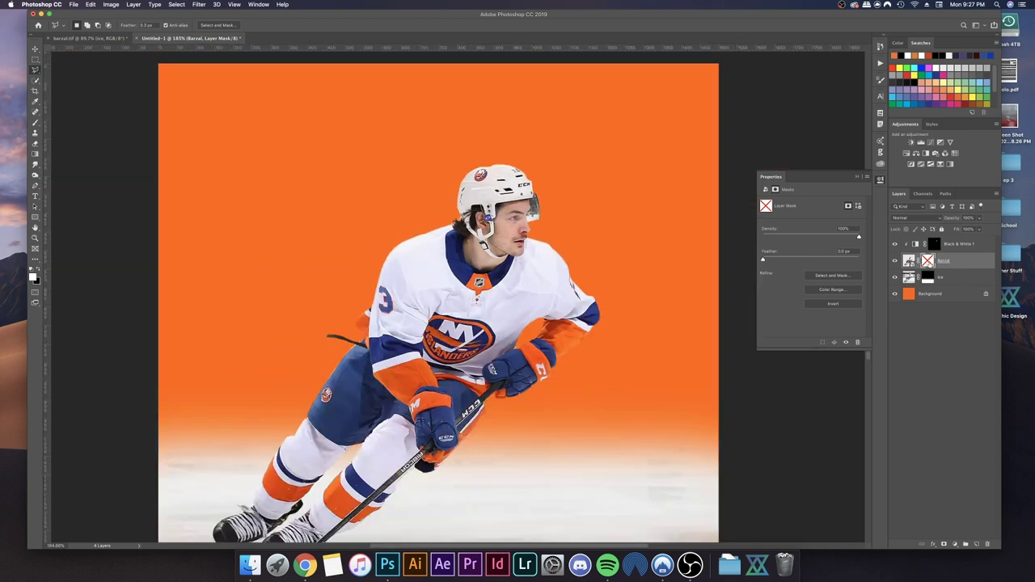
shift+click(926, 260)
scroll(485, 226, down, 6)
scroll(513, 197, up, 6)
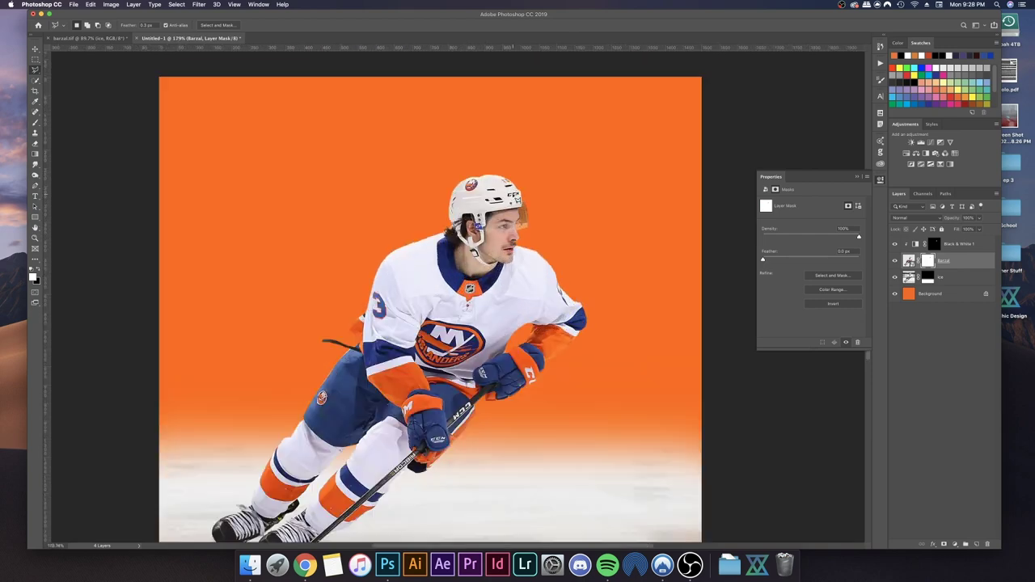
Add a new layer directly above the orange Background layer and set up a soft 28 px brush with blue
key(b)
click(915, 293)
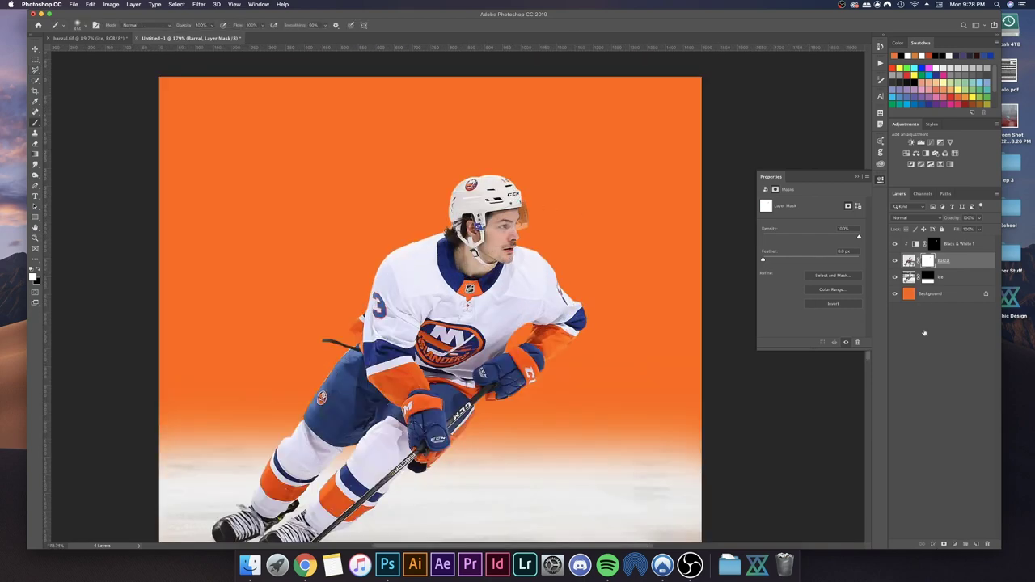
click(976, 541)
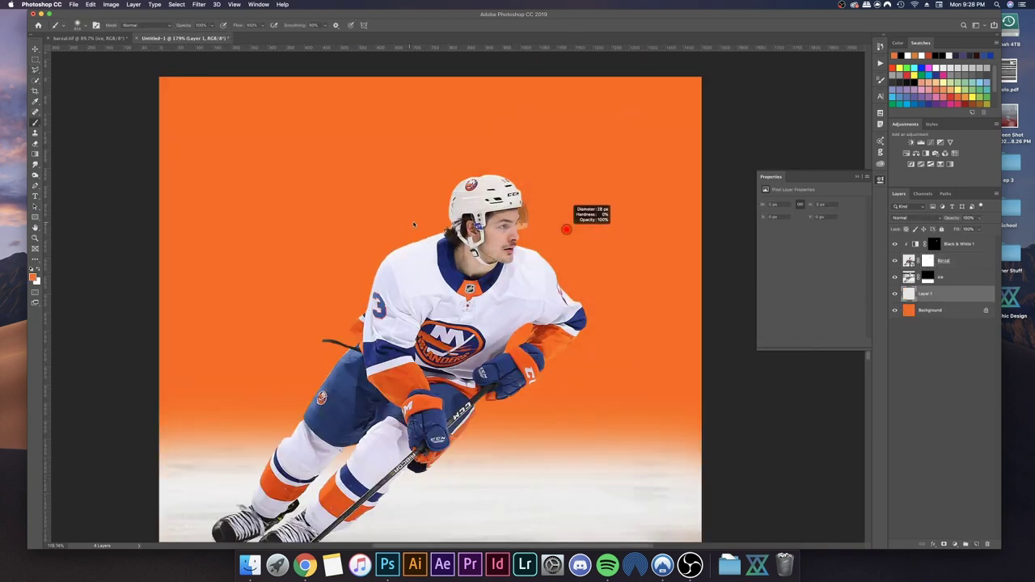
click(989, 55)
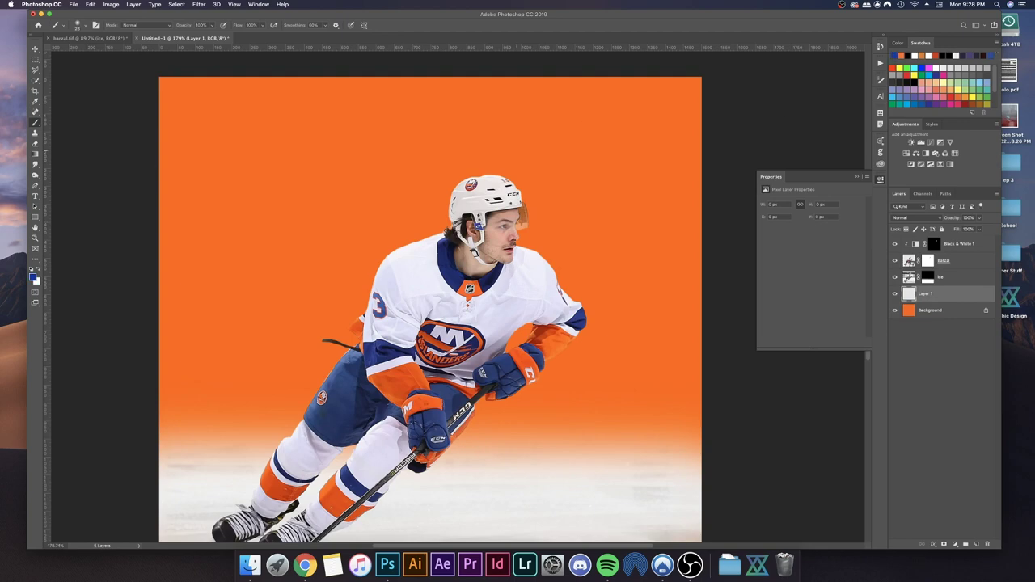
Paint a horizontal blue test stroke behind the visor on the new layer, and undo it
scroll(477, 207, up, 4)
drag(649, 213, 566, 214)
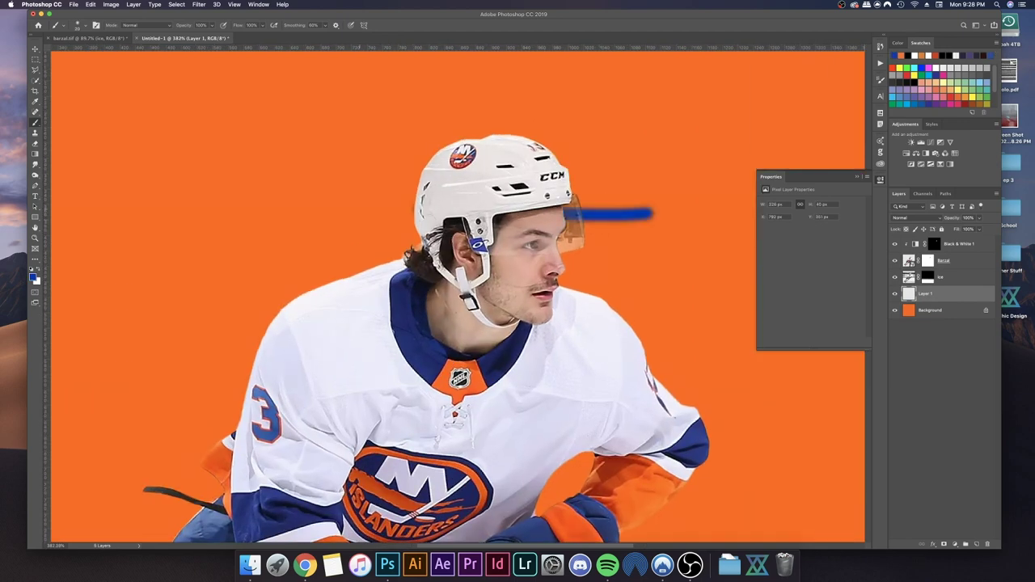
scroll(565, 202, up, 3)
key(super+z)
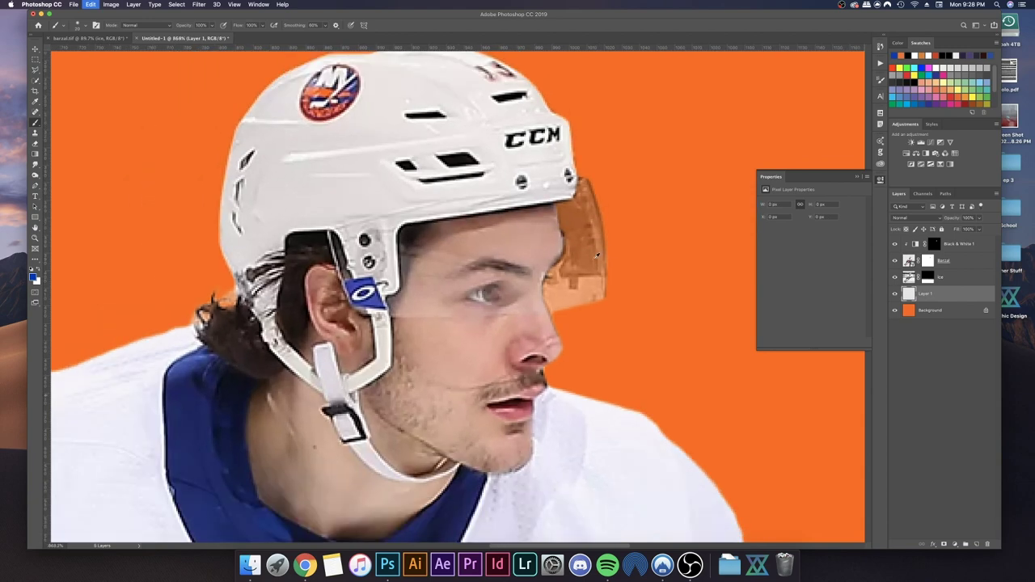
Examine the full composition and the softened visor area in the player layer's mask viewed alone, and return to the normal image
scroll(596, 255, down, 8)
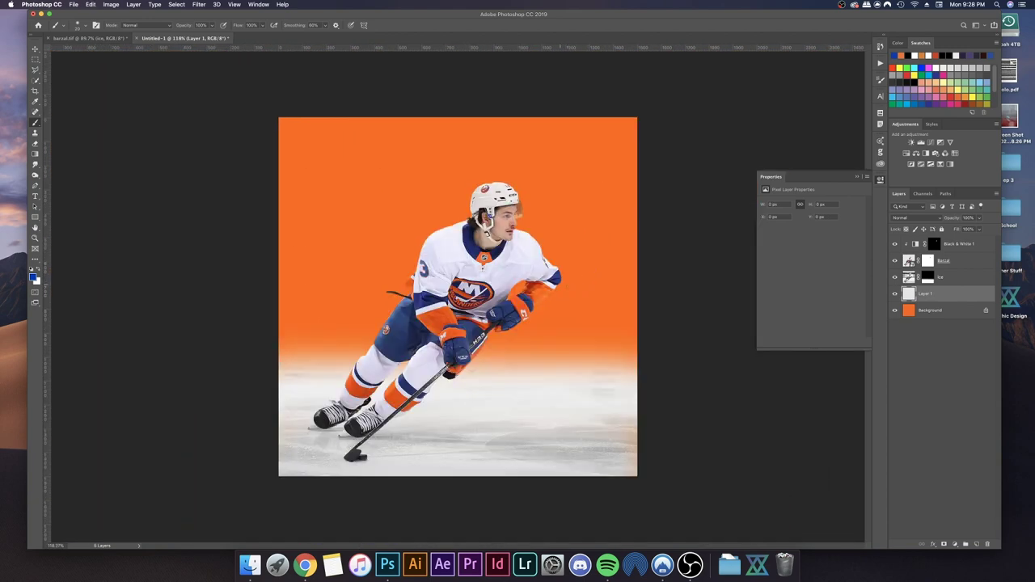
scroll(442, 194, down, 2)
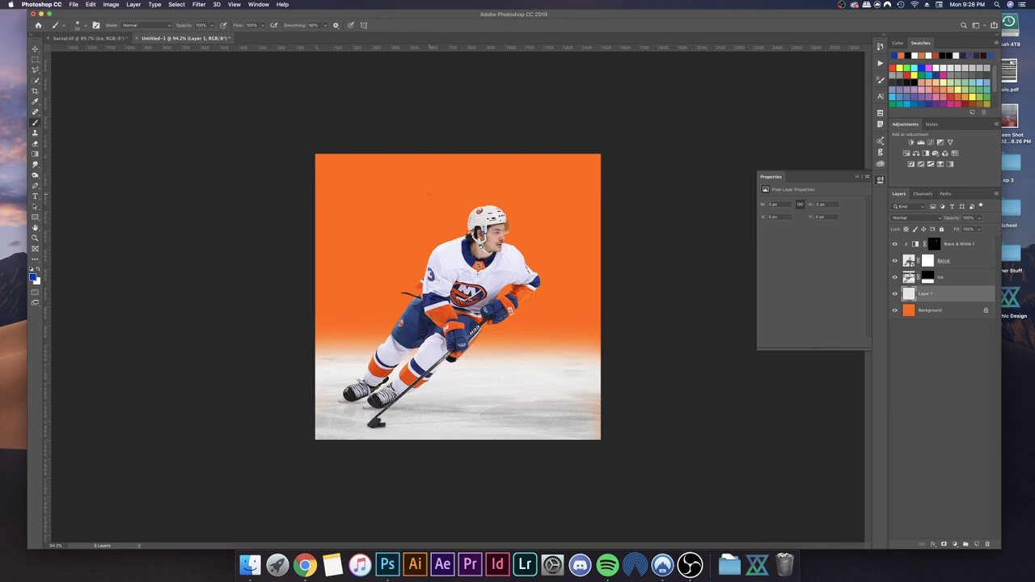
key(v)
scroll(444, 190, up, 3)
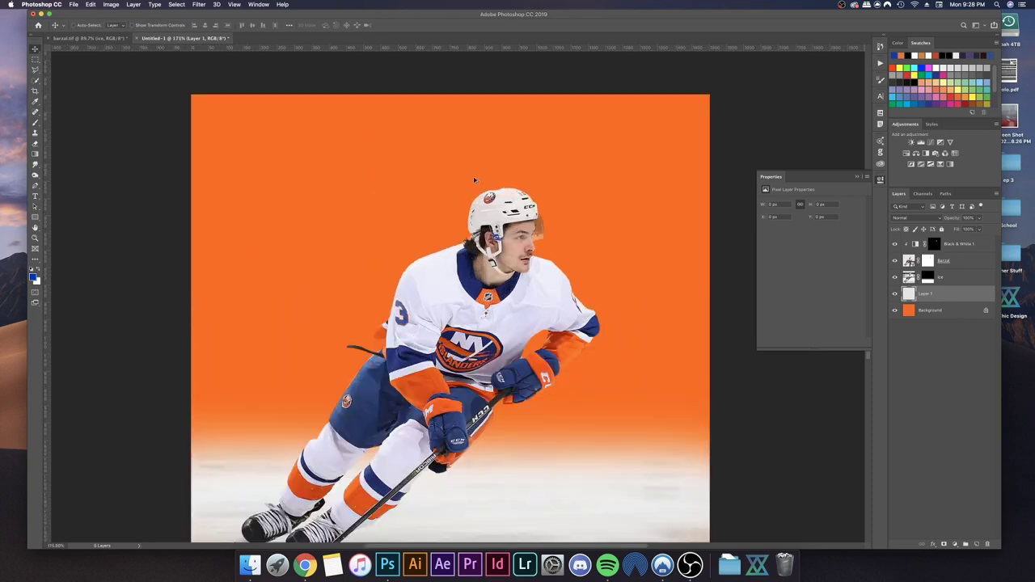
click(928, 264)
alt+click(927, 263)
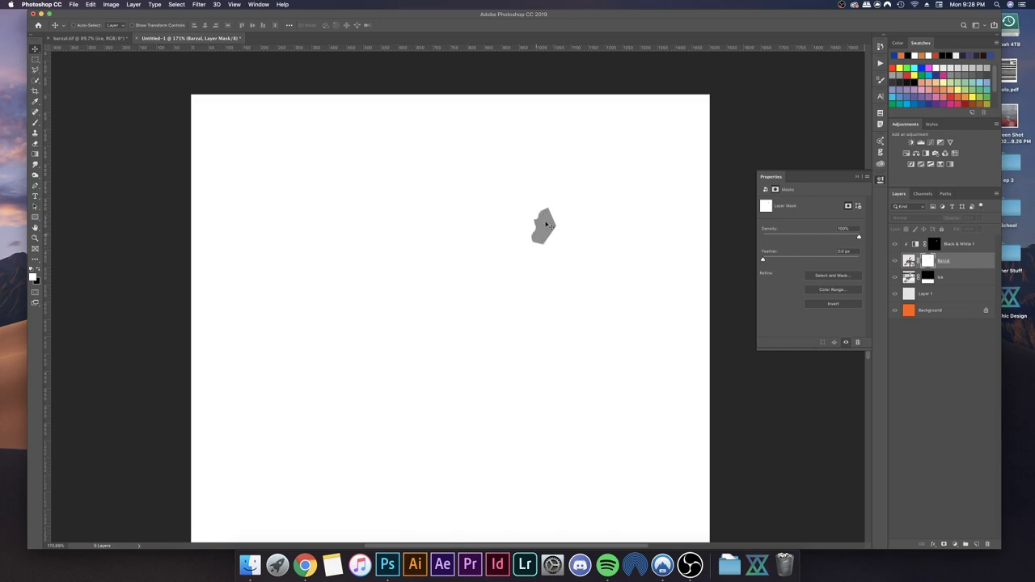
alt+click(927, 261)
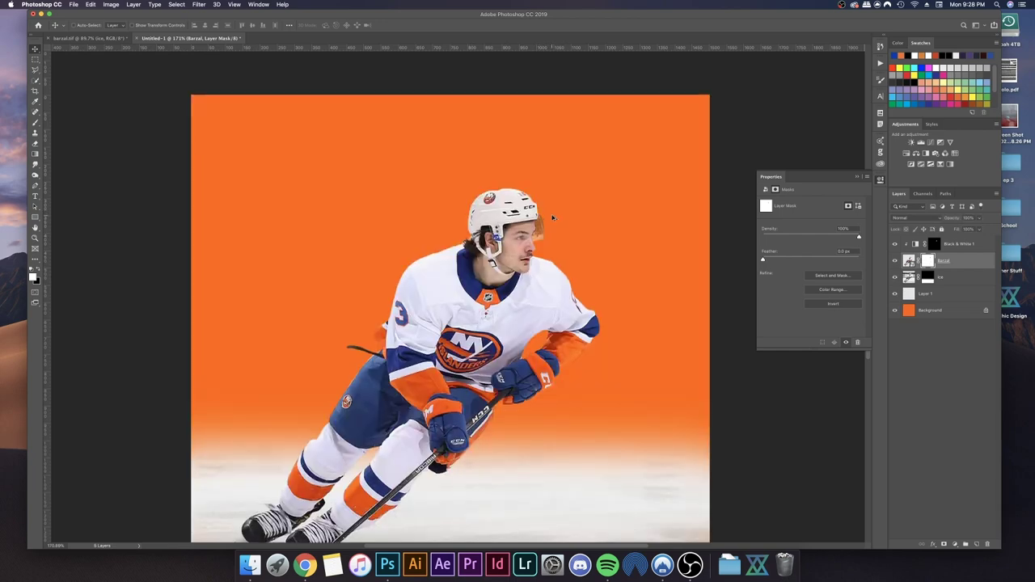
scroll(552, 218, up, 3)
scroll(532, 219, down, 4)
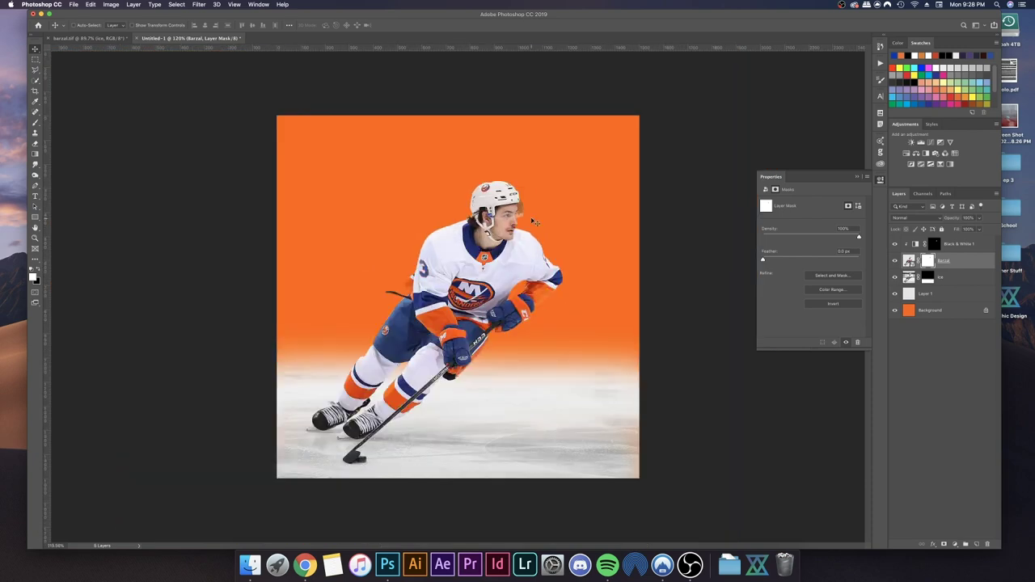